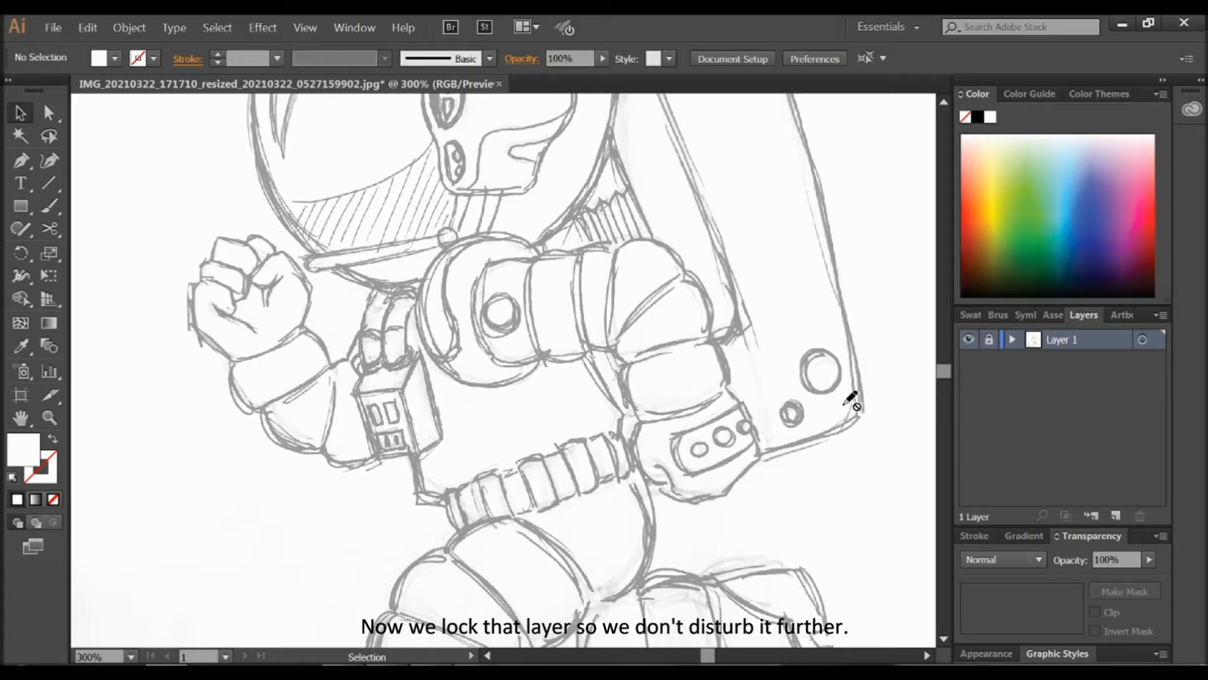
Add a new layer above the locked sketch layer and activate the Pen tool for tracing
drag(438, 256, 619, 472)
mouse_move(680, 356)
mouse_down()
mouse_move(628, 384)
mouse_move(432, 266)
mouse_up()
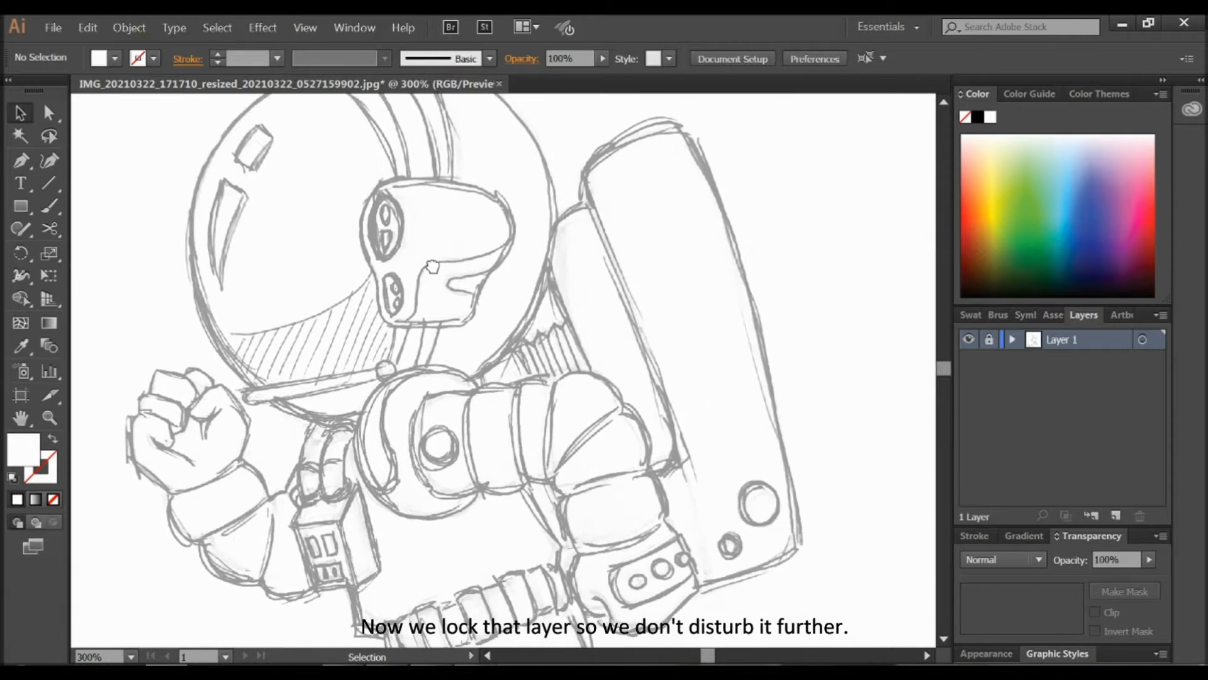
drag(335, 344, 464, 472)
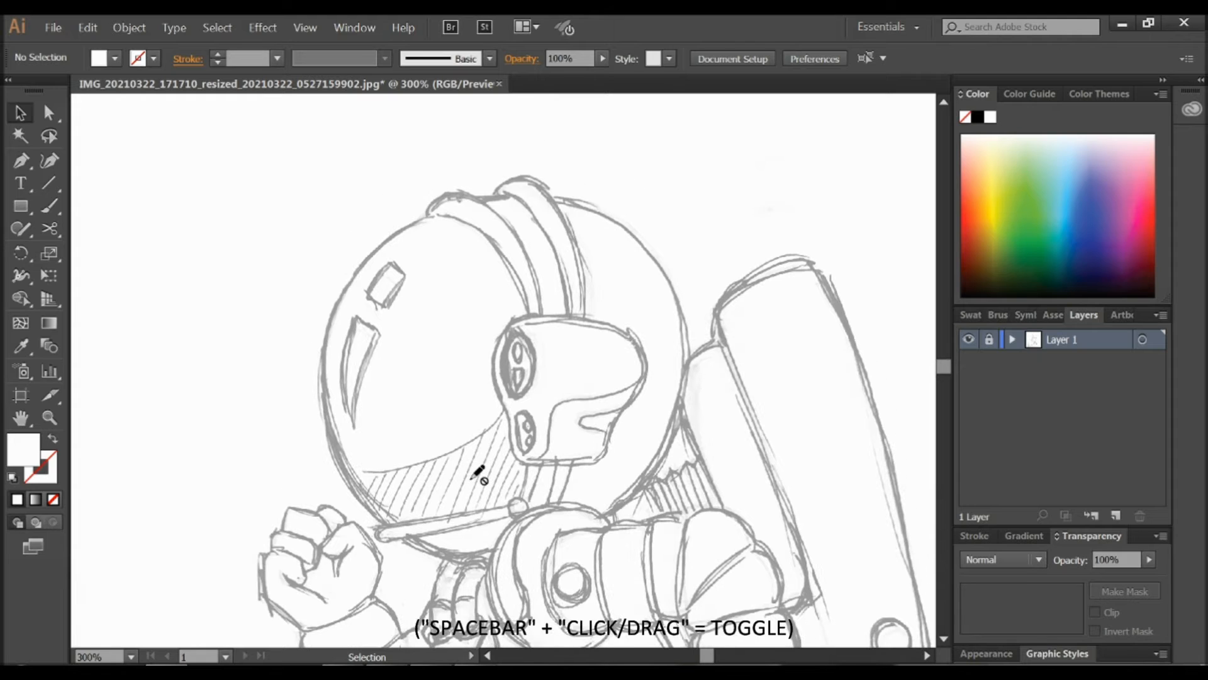
key(ctrl+minus)
key(p)
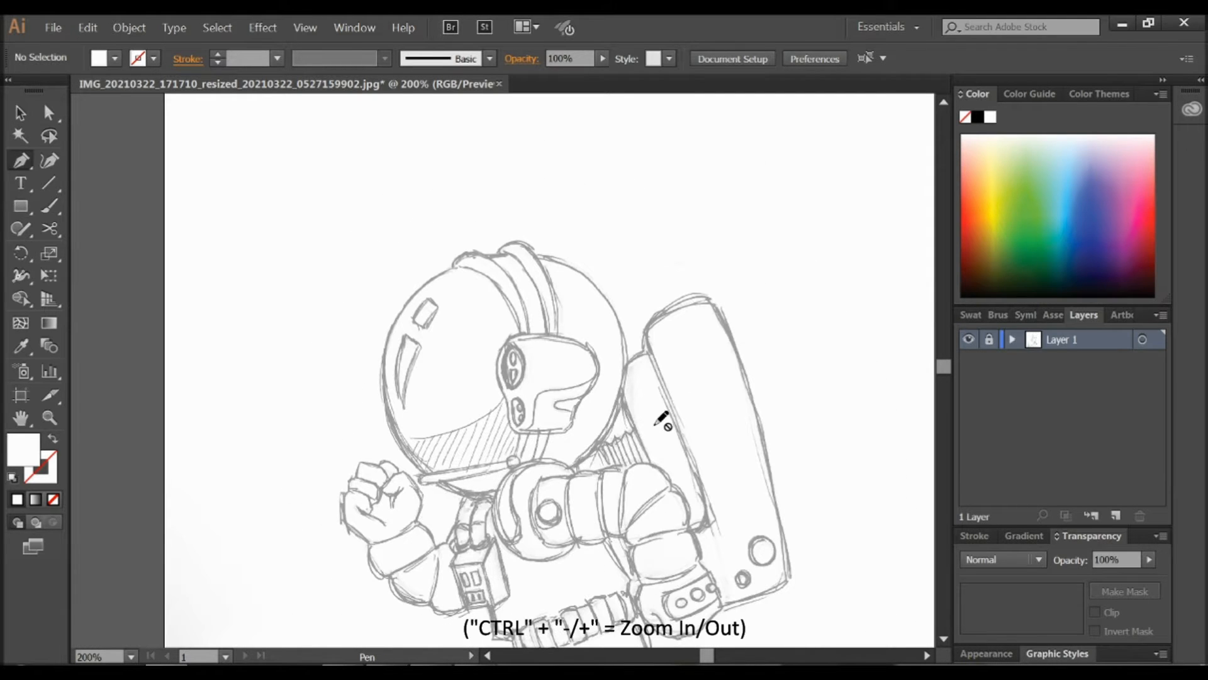
click(1116, 516)
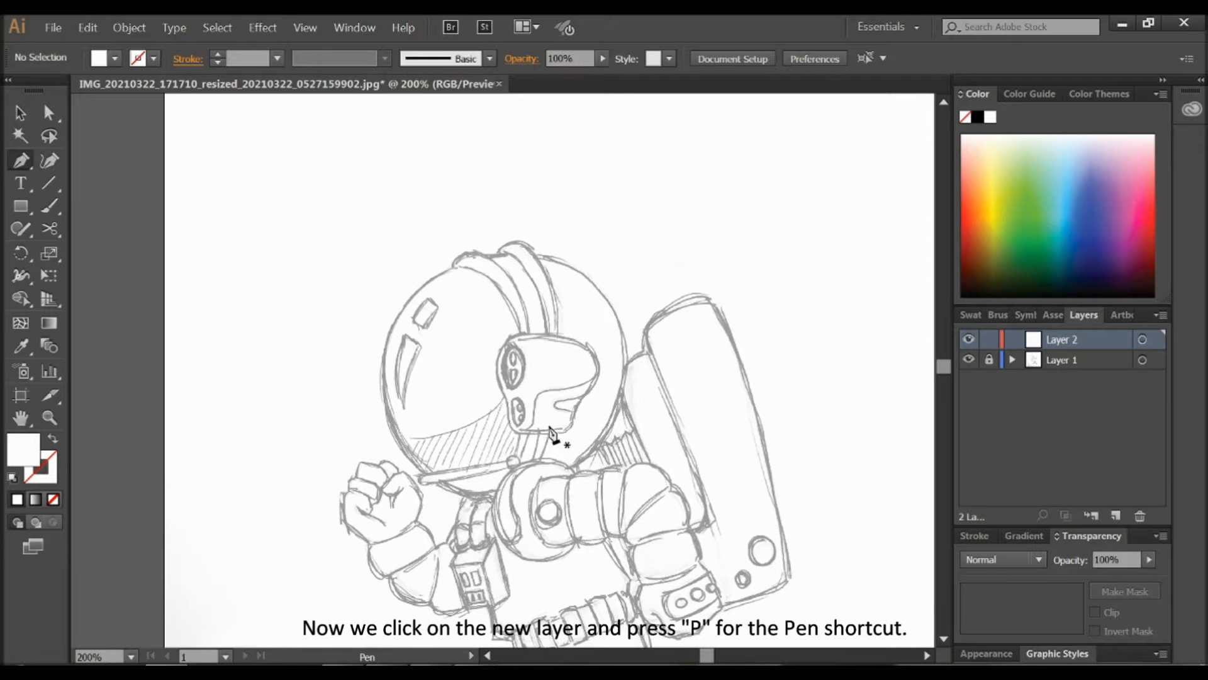
drag(541, 417, 571, 389)
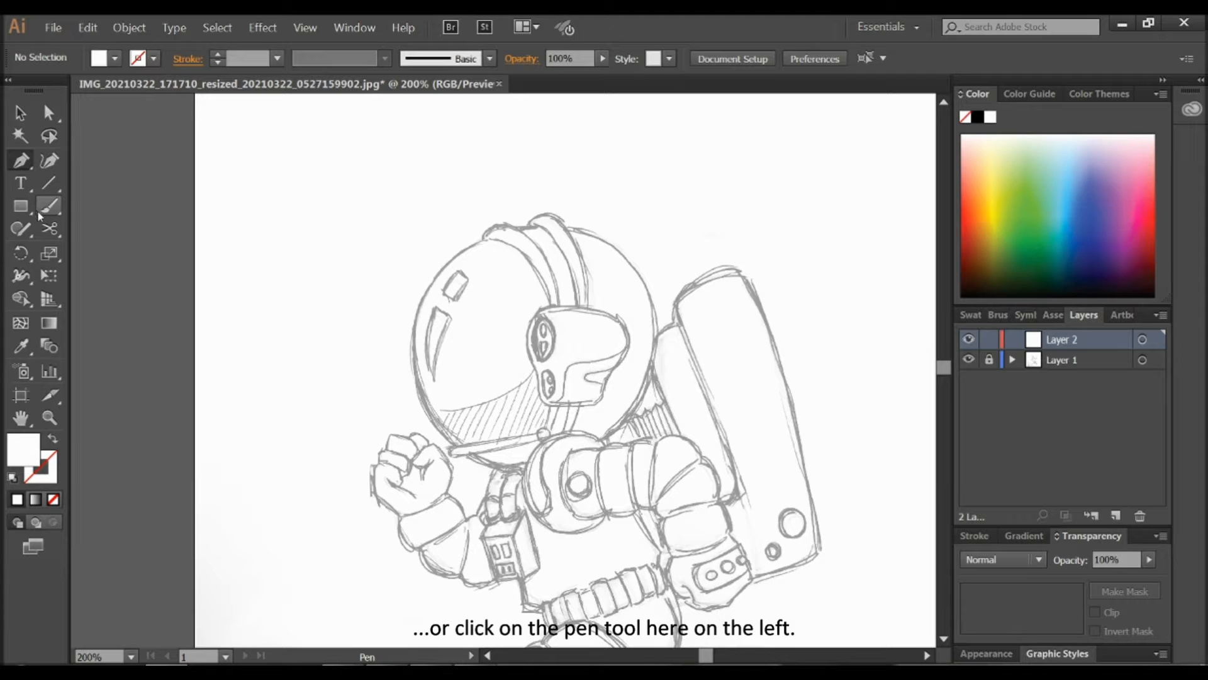
click(21, 161)
Set the drawing style to no fill with a black (000000) stroke, 3 pt thick
click(42, 470)
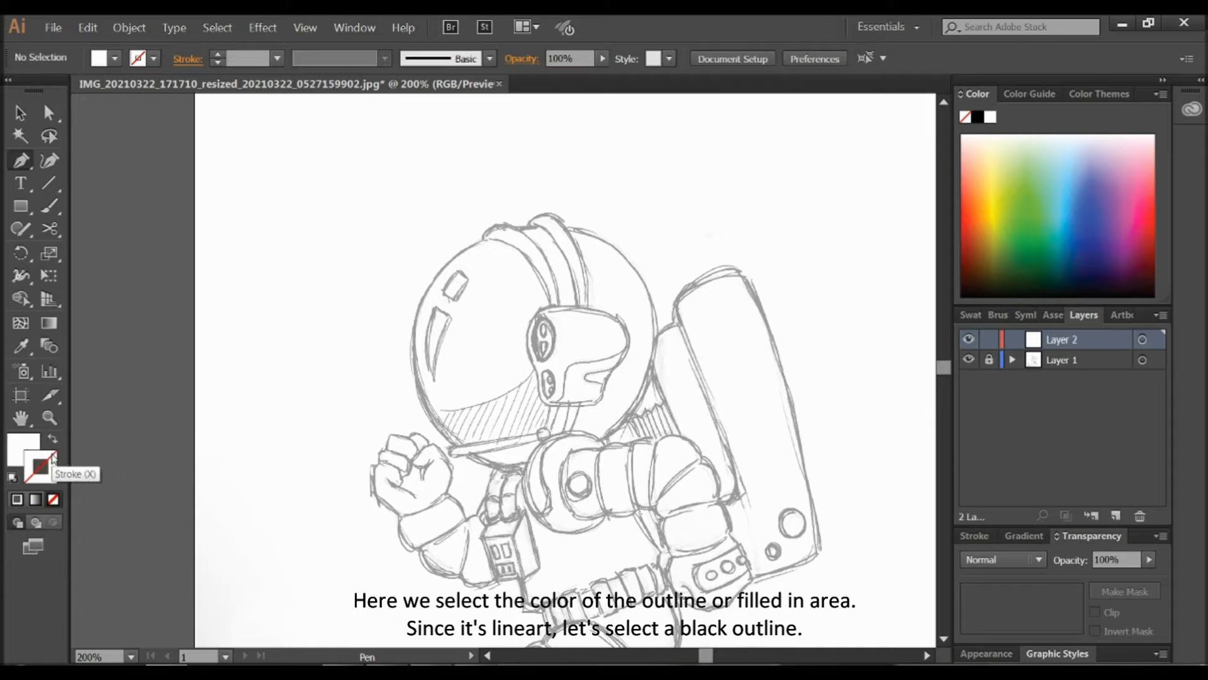
click(13, 481)
click(53, 499)
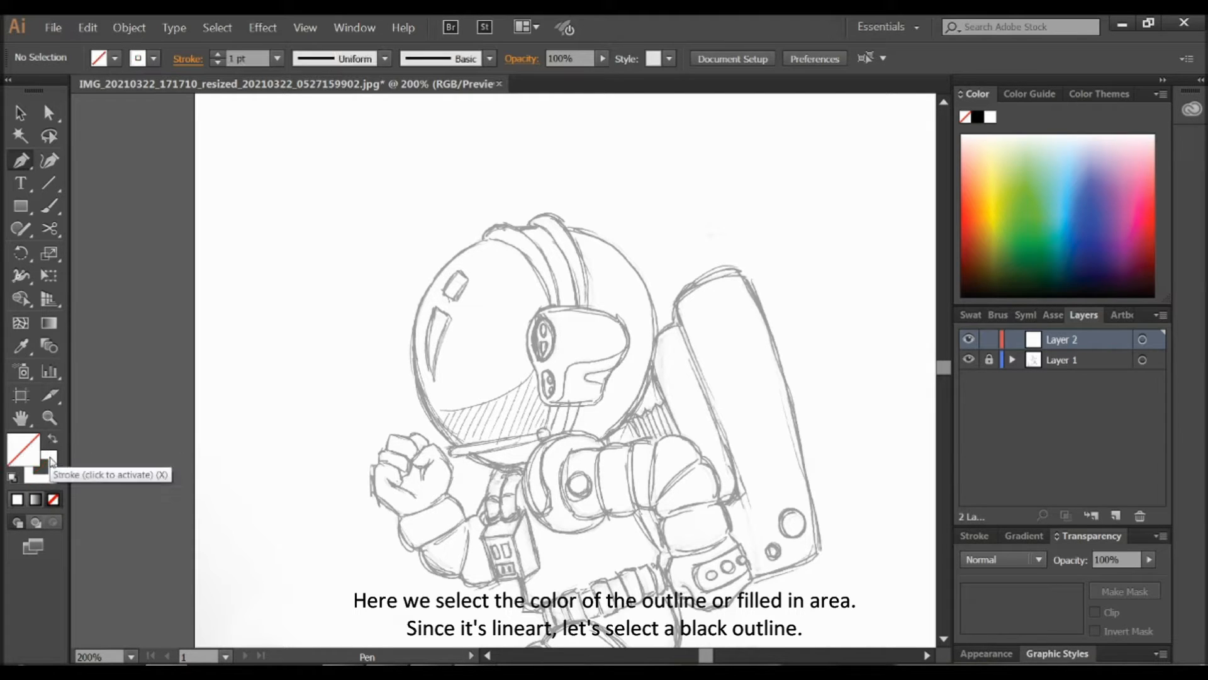
click(50, 463)
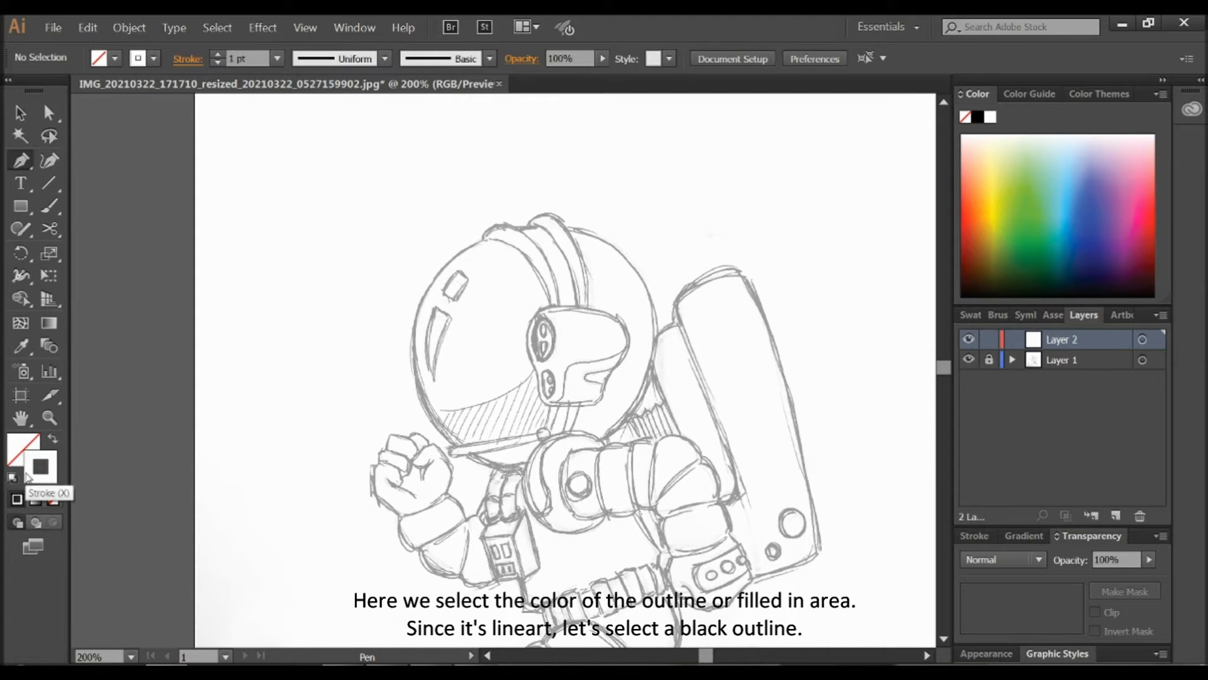
double_click(28, 476)
drag(667, 521, 625, 619)
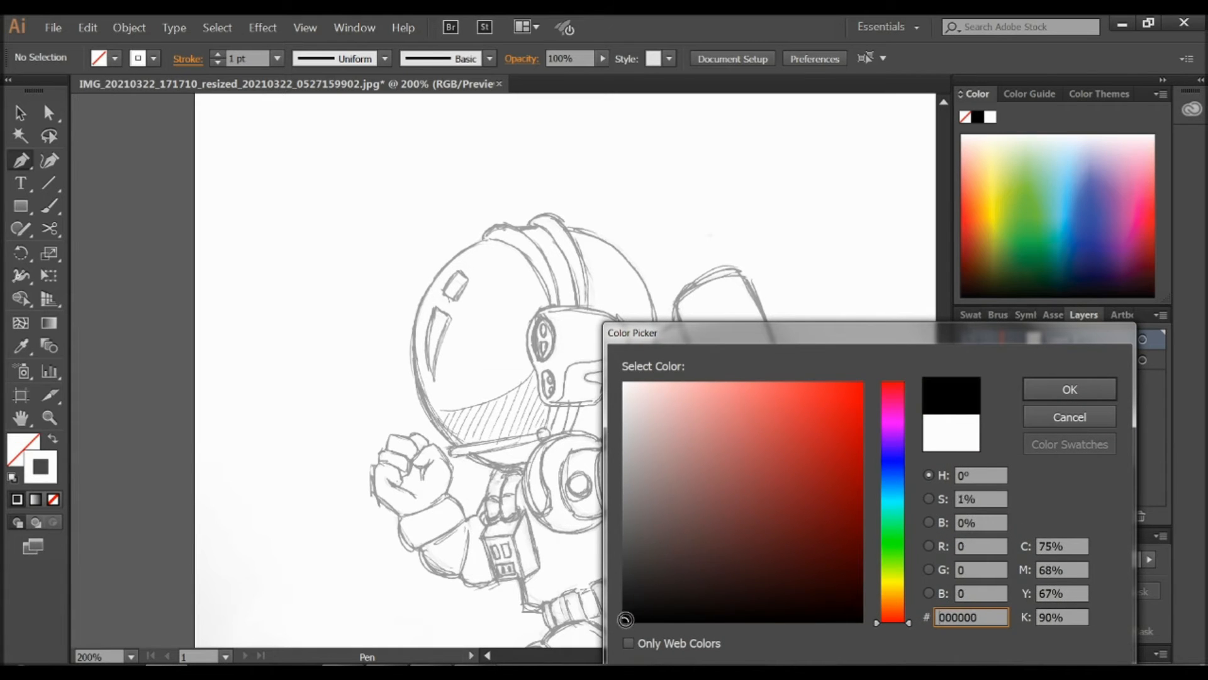
click(1048, 392)
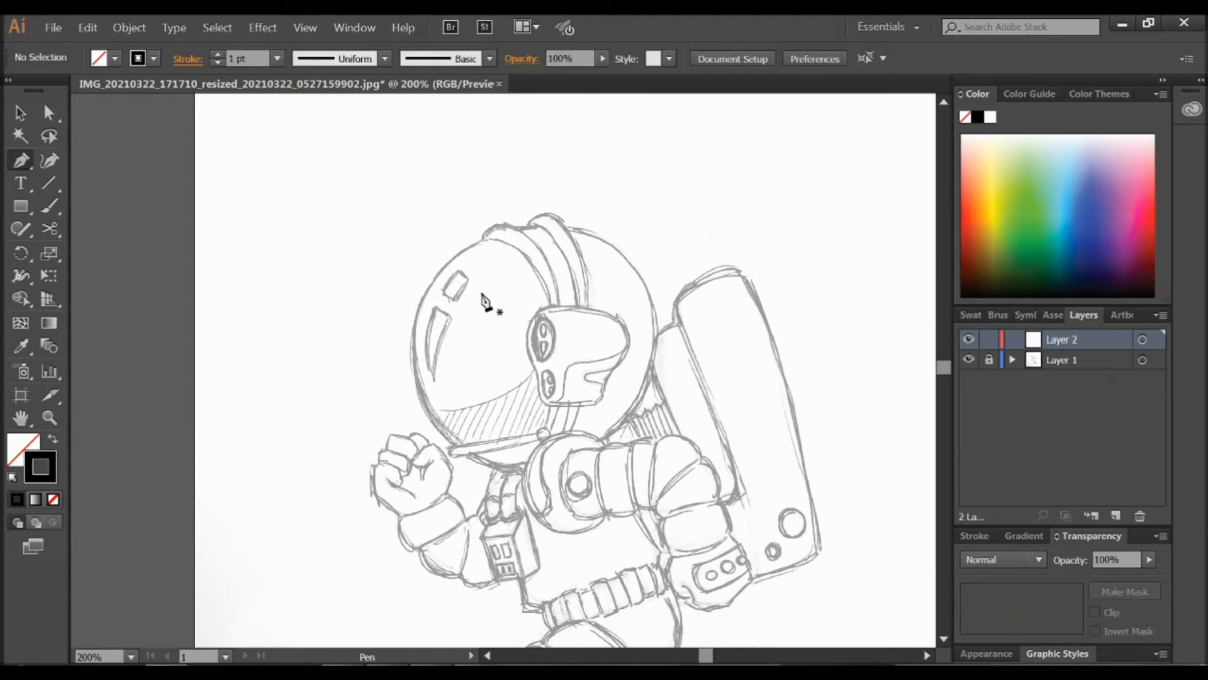
click(217, 55)
Trace the left edge and lower-left corner of the helmet's earpiece with curved Pen segments, then nudge the last anchor onto the sketch line
click(543, 312)
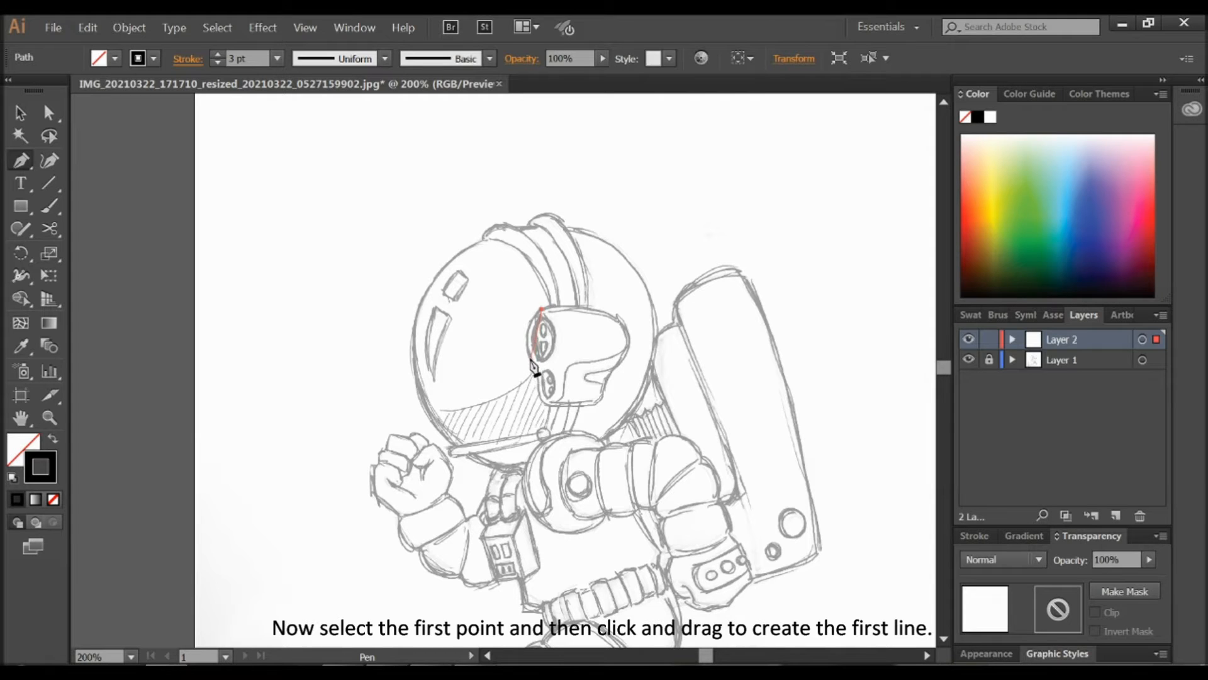
drag(534, 370, 546, 396)
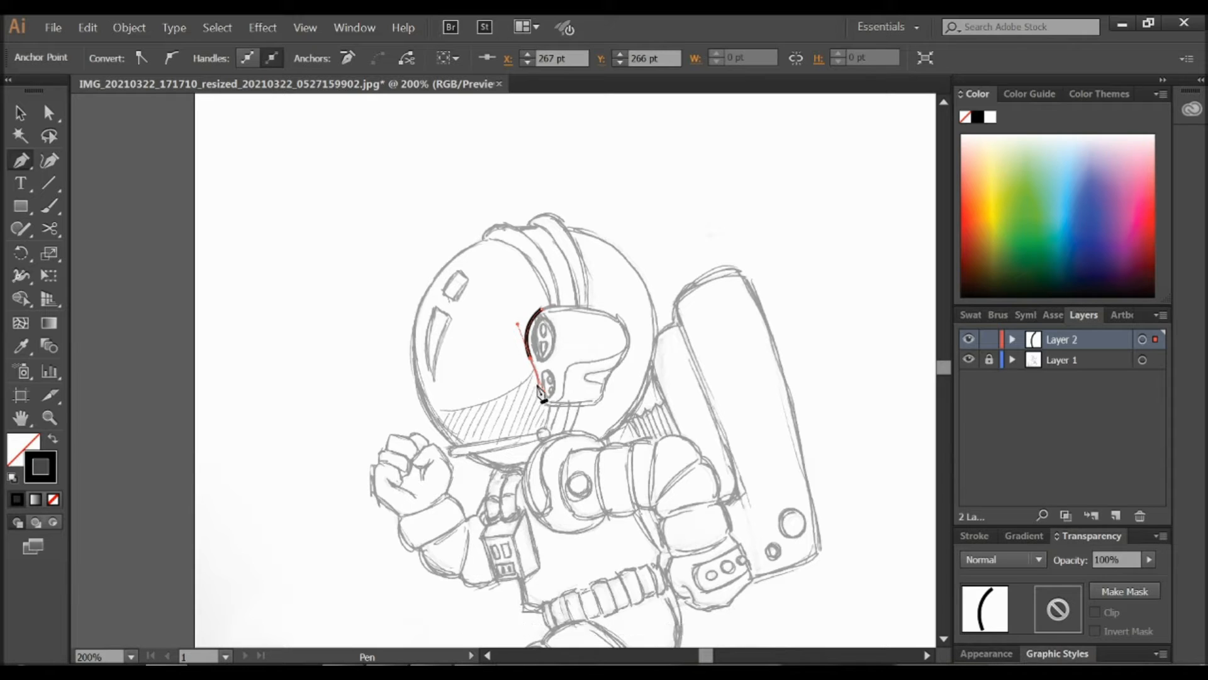
click(542, 392)
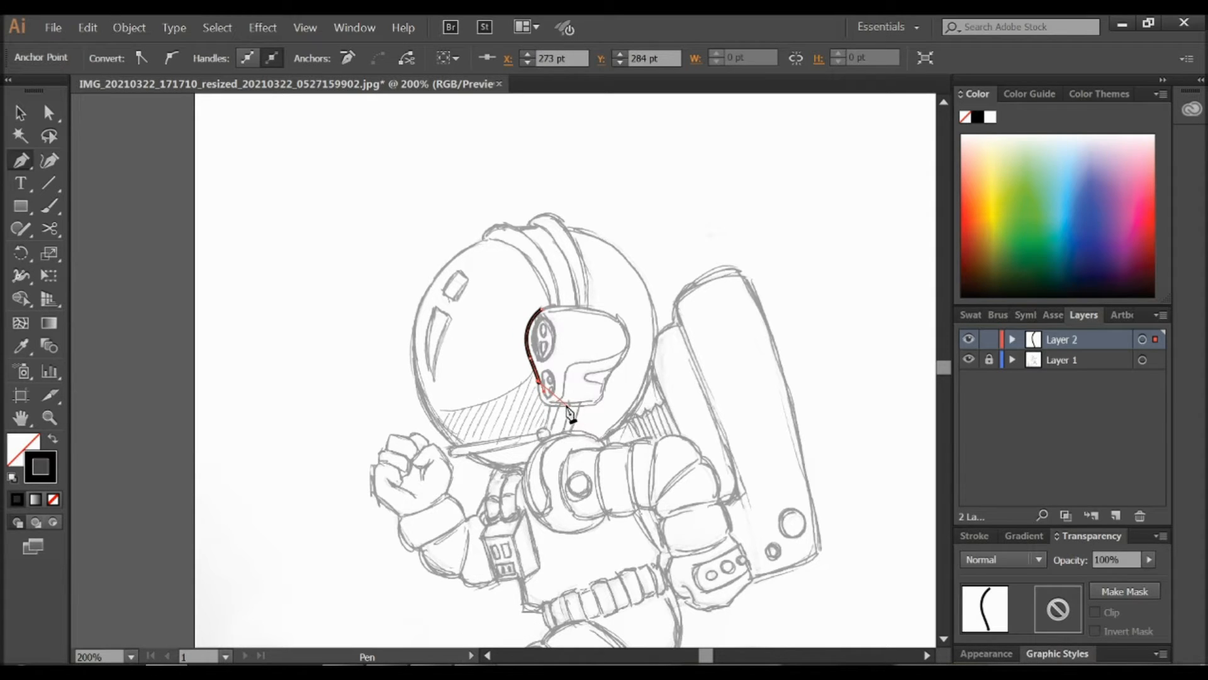
drag(576, 407, 589, 401)
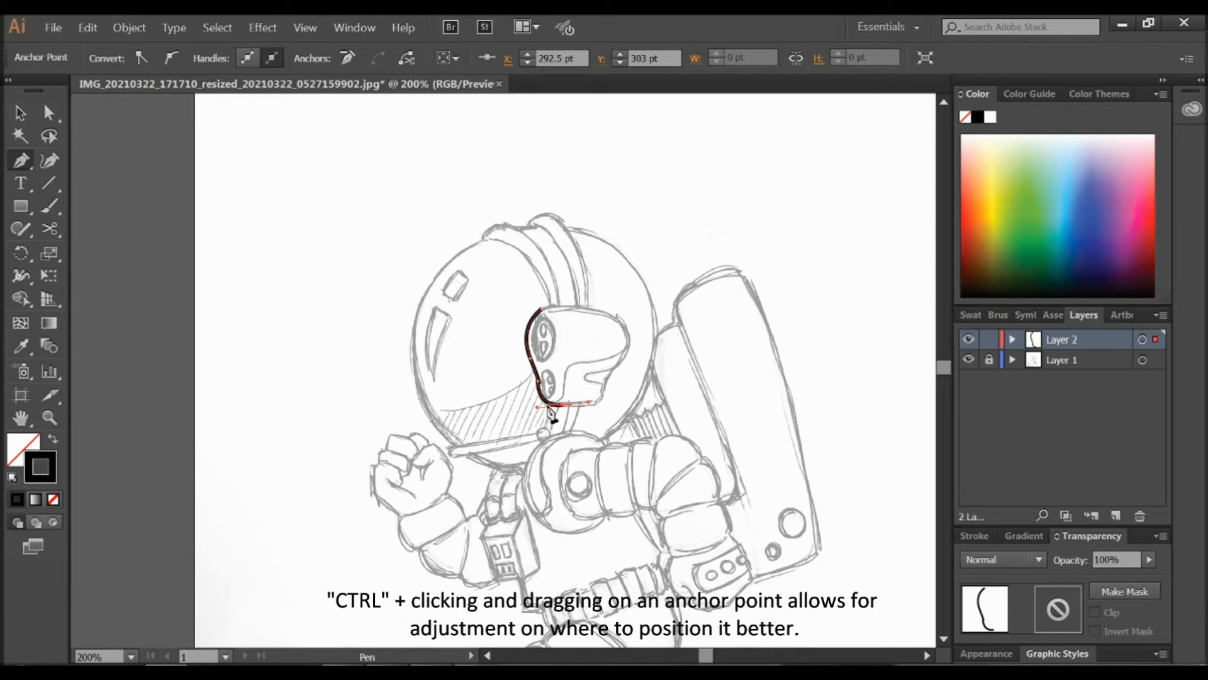
ctrl+click(563, 407)
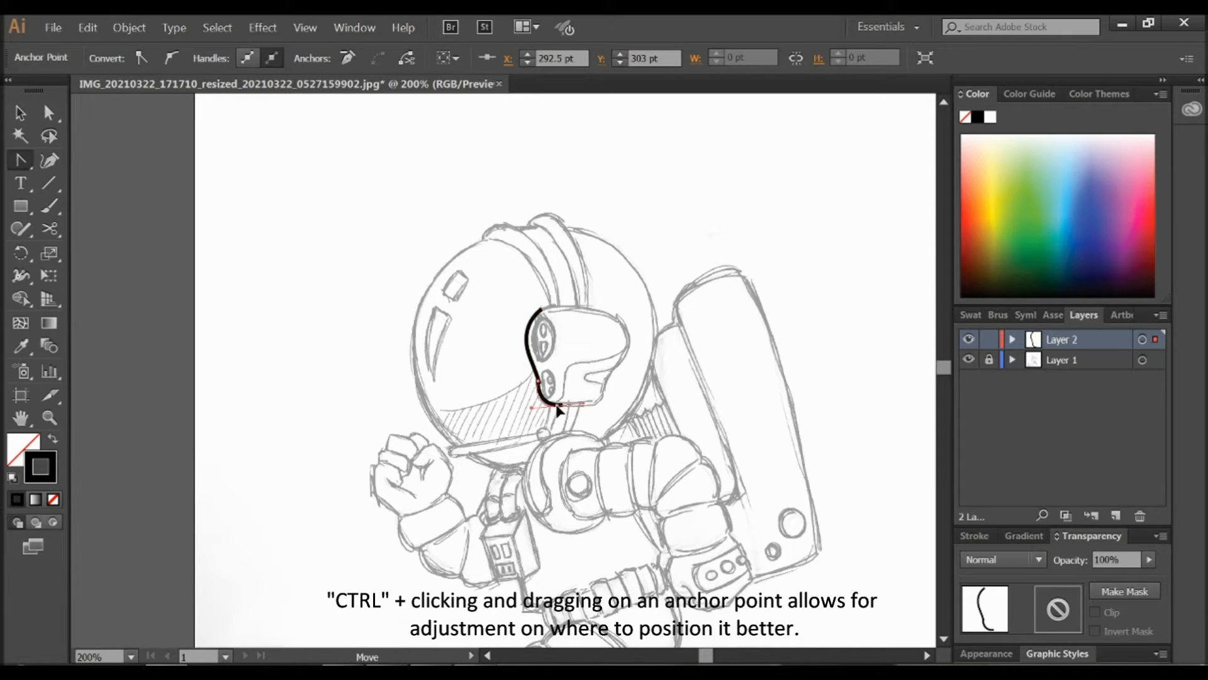
drag(560, 406, 561, 407)
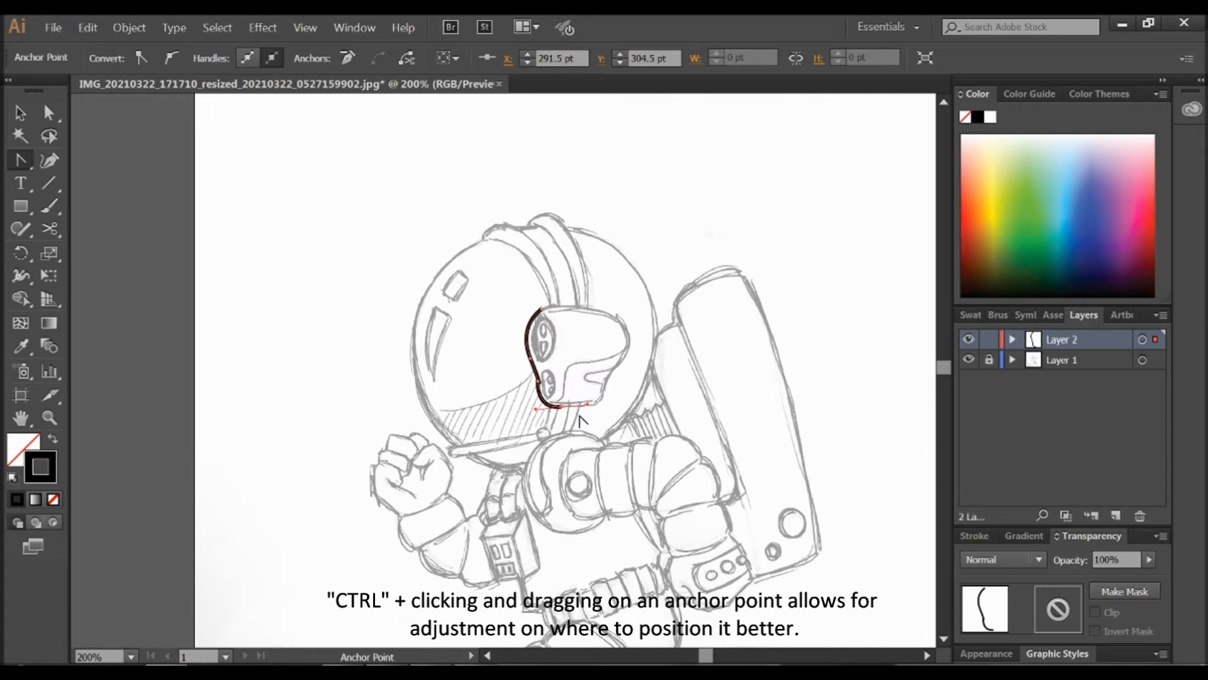
Smooth the kink on the earpiece outline's left edge by shortening the direction handle of the anchor above it
key(ctrl+plus)
key(ctrl+plus)
key(ctrl+plus)
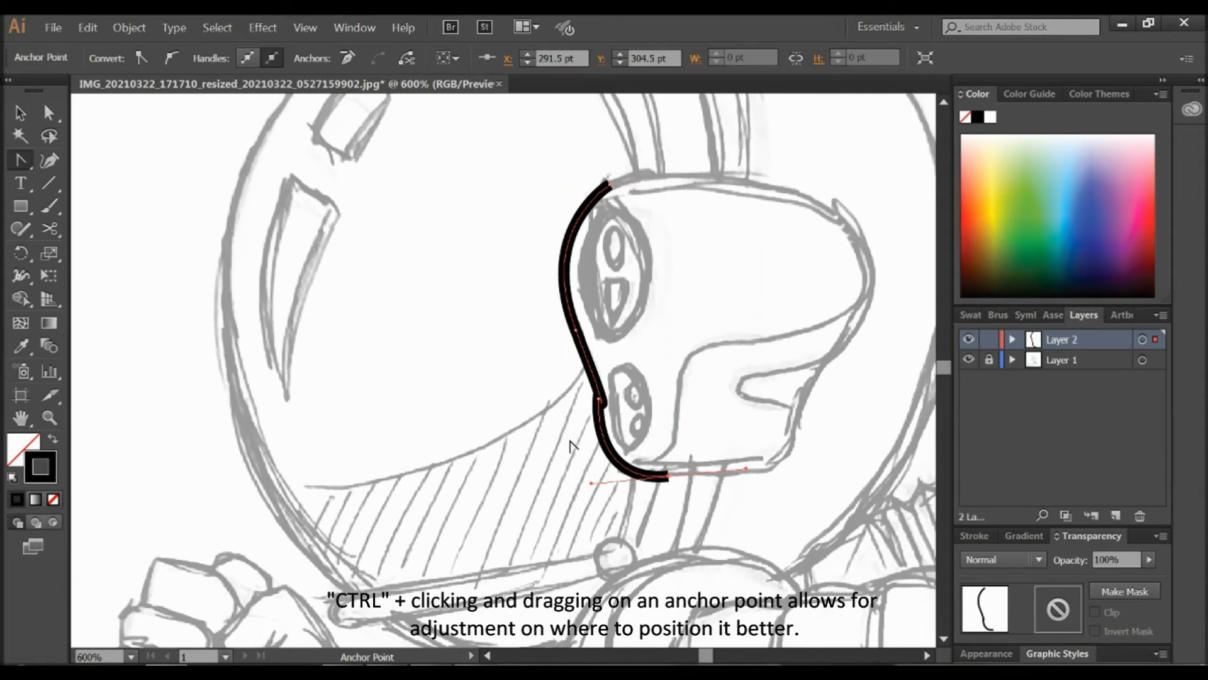
drag(603, 445, 478, 400)
drag(535, 315, 530, 363)
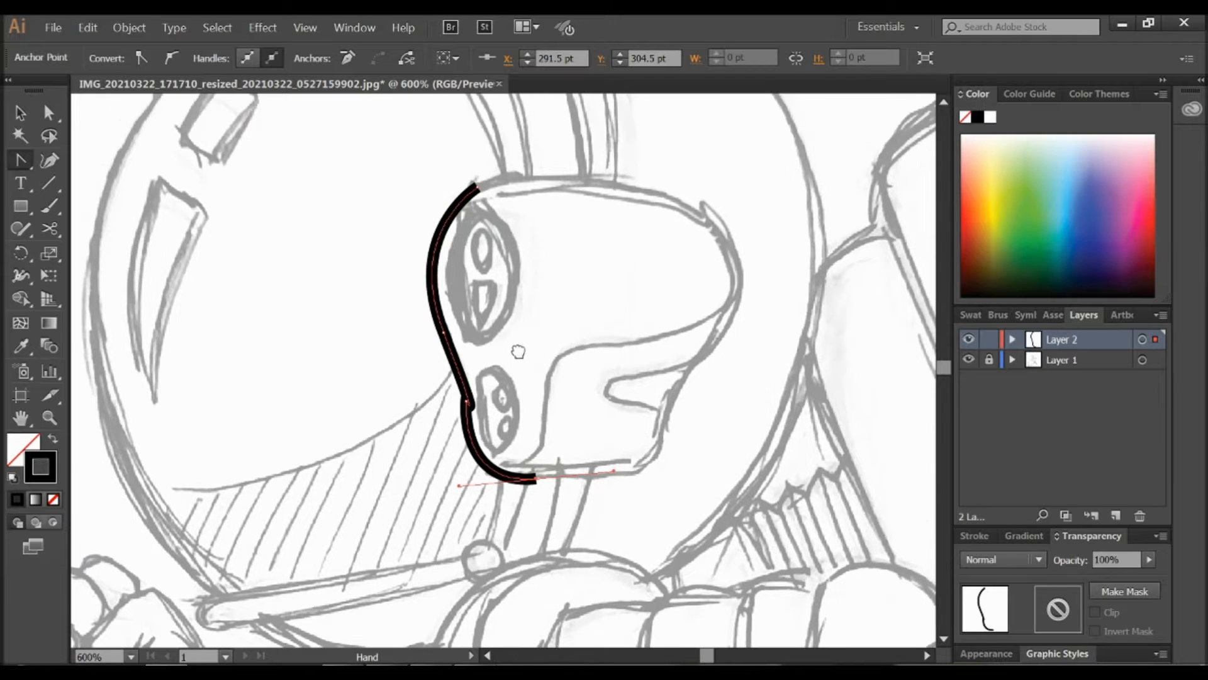
key(ctrl+plus)
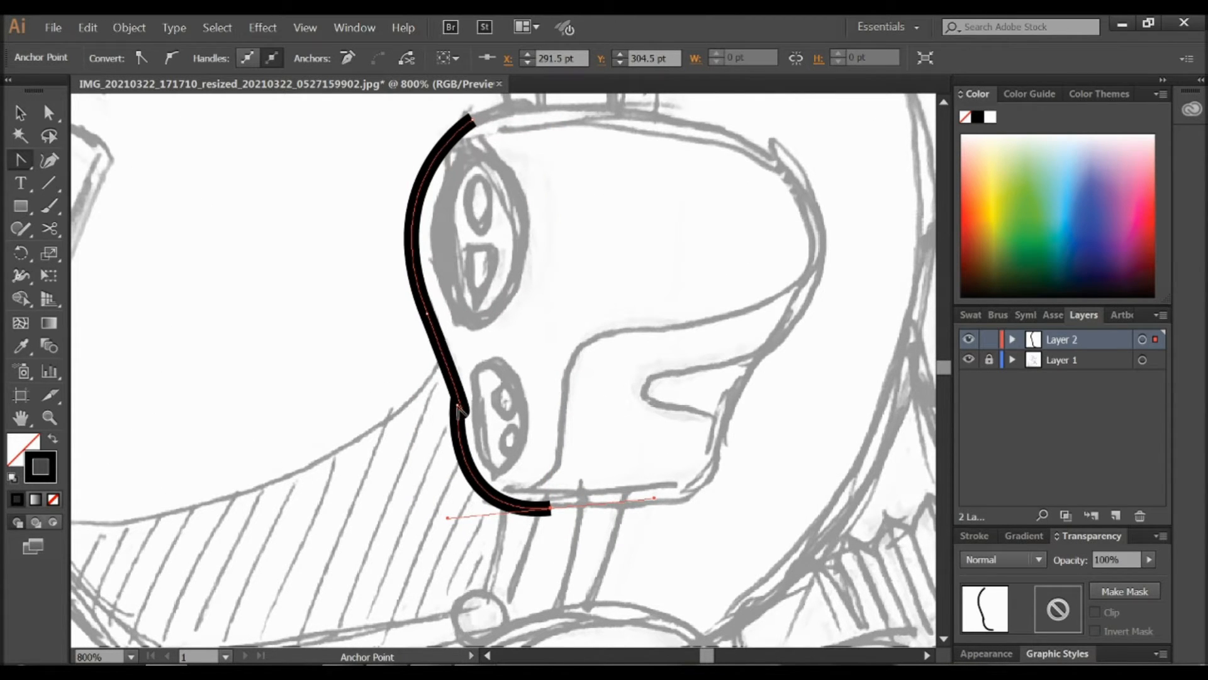
click(427, 313)
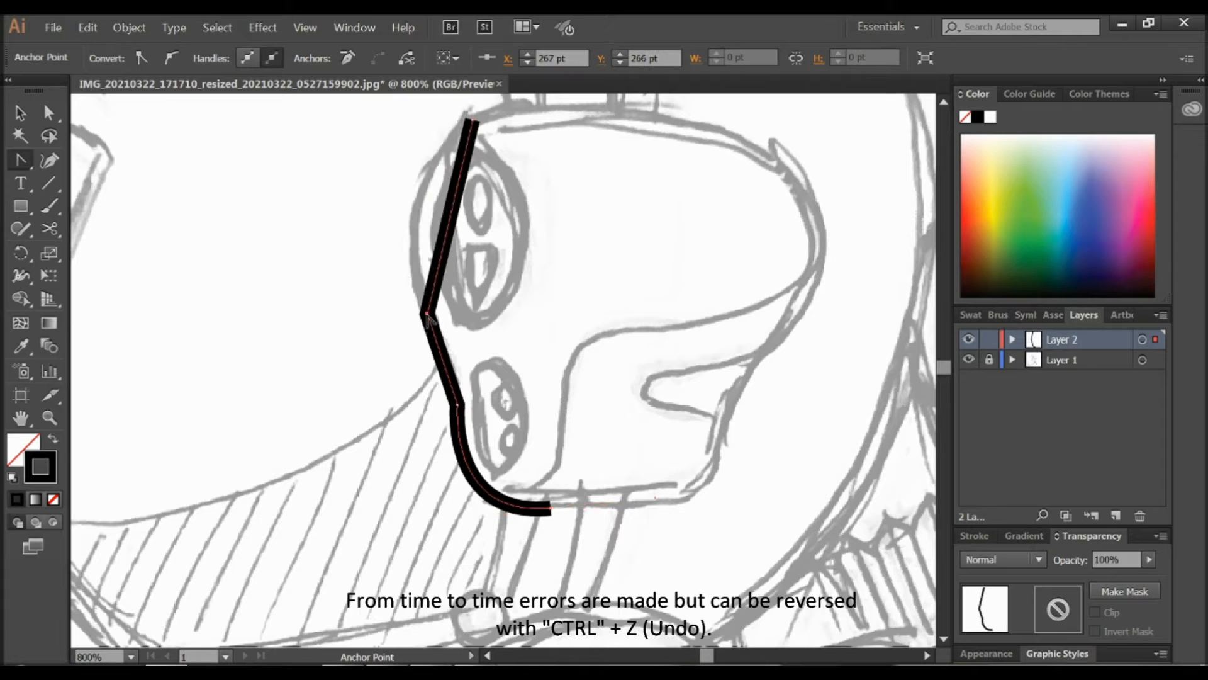
key(ctrl+z)
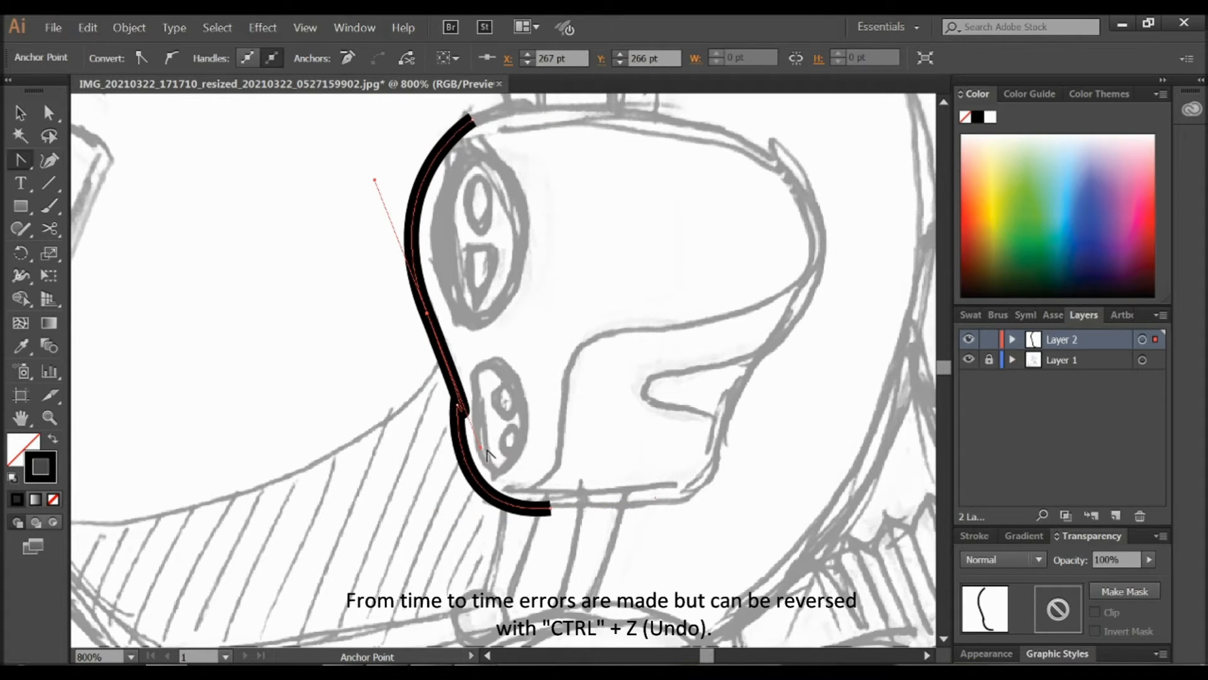
drag(481, 450, 452, 368)
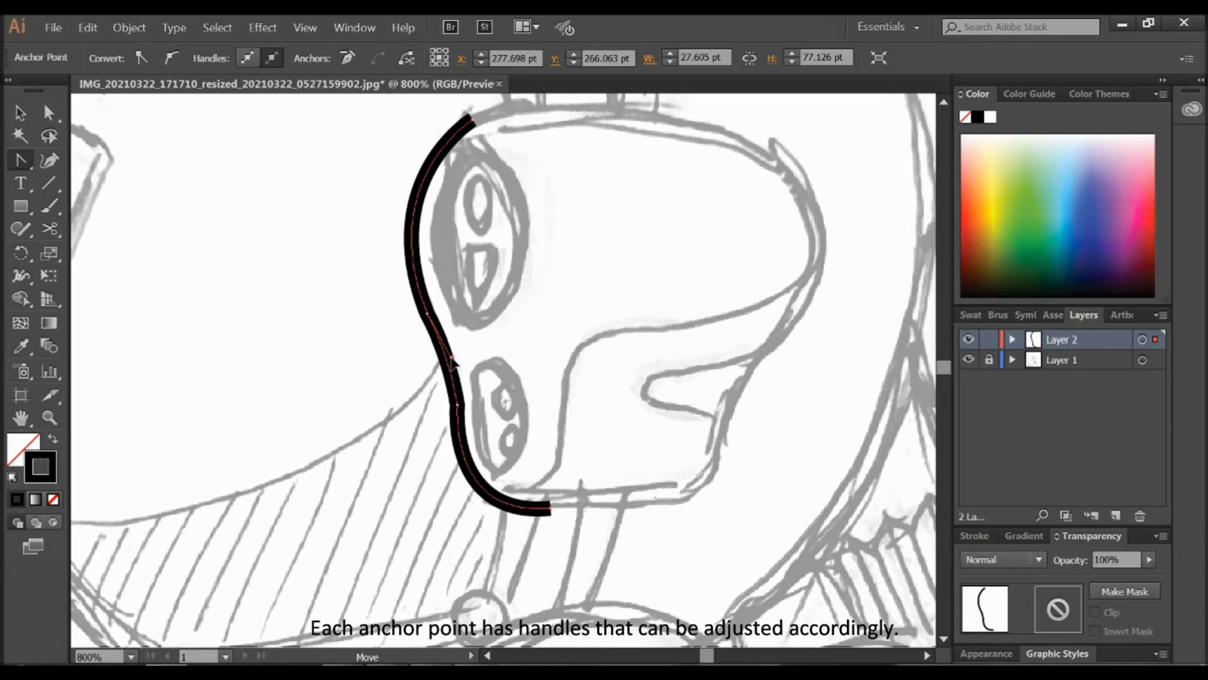
Continue the earpiece path from its open end along the bottom edge and around the lower-right corner
scroll(630, 472, down, 2)
scroll(630, 472, right, 2)
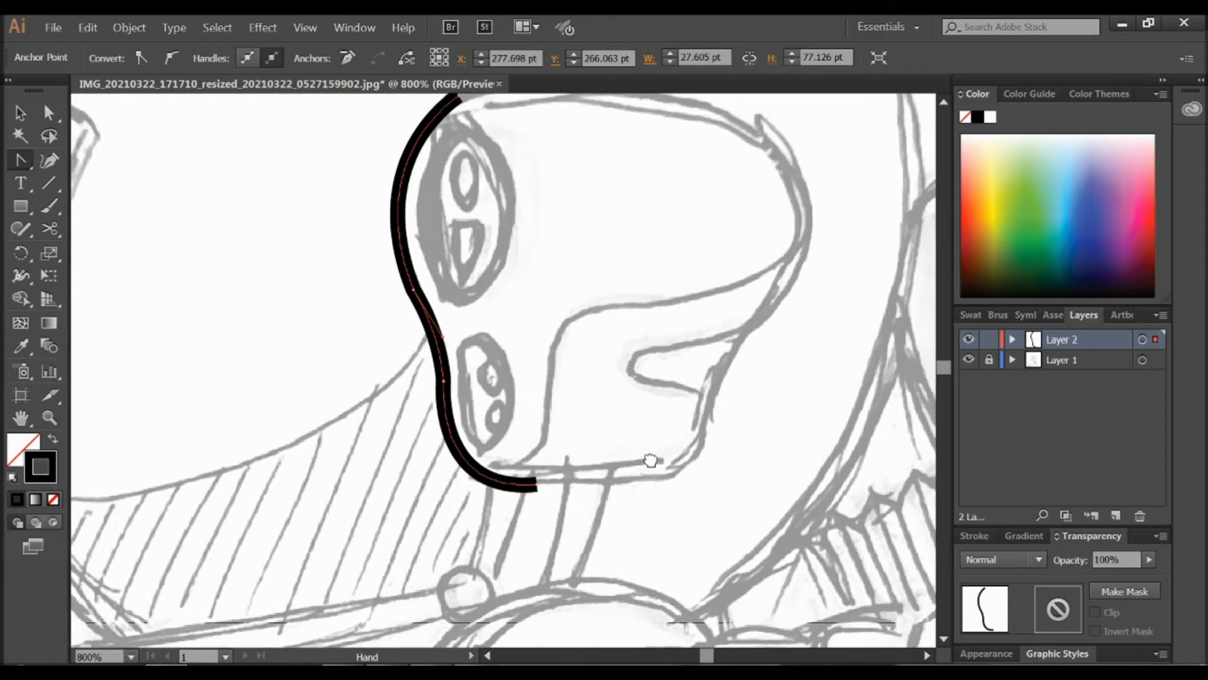
key(p)
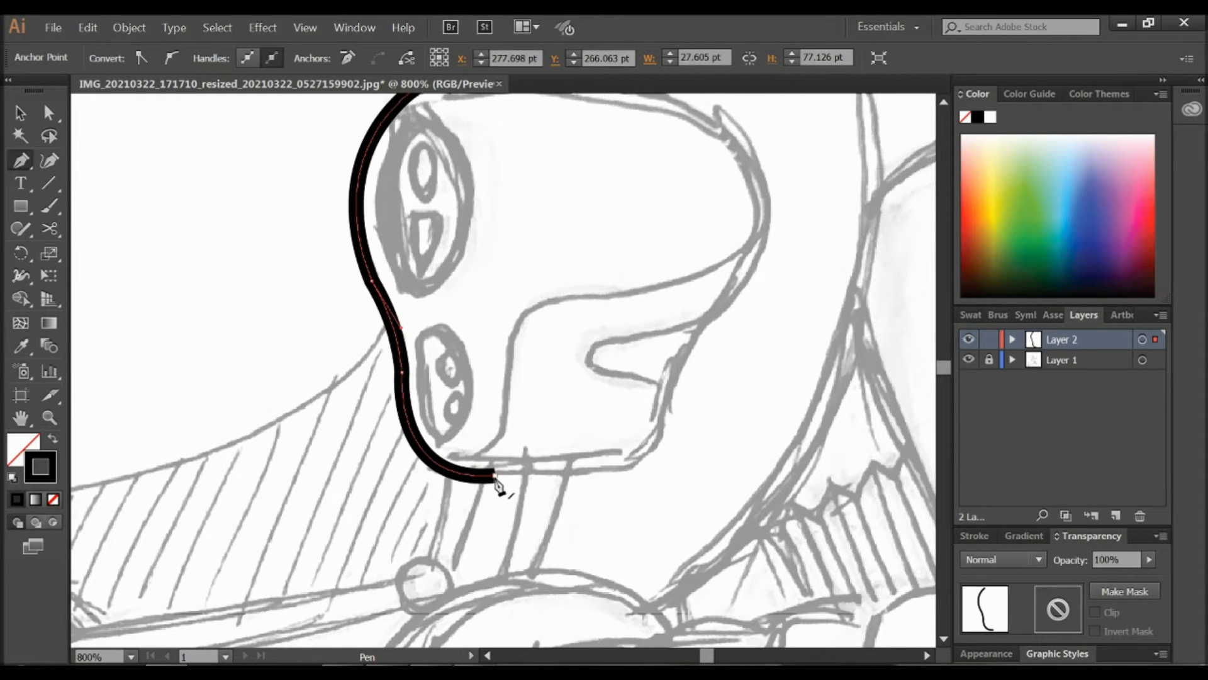
click(494, 477)
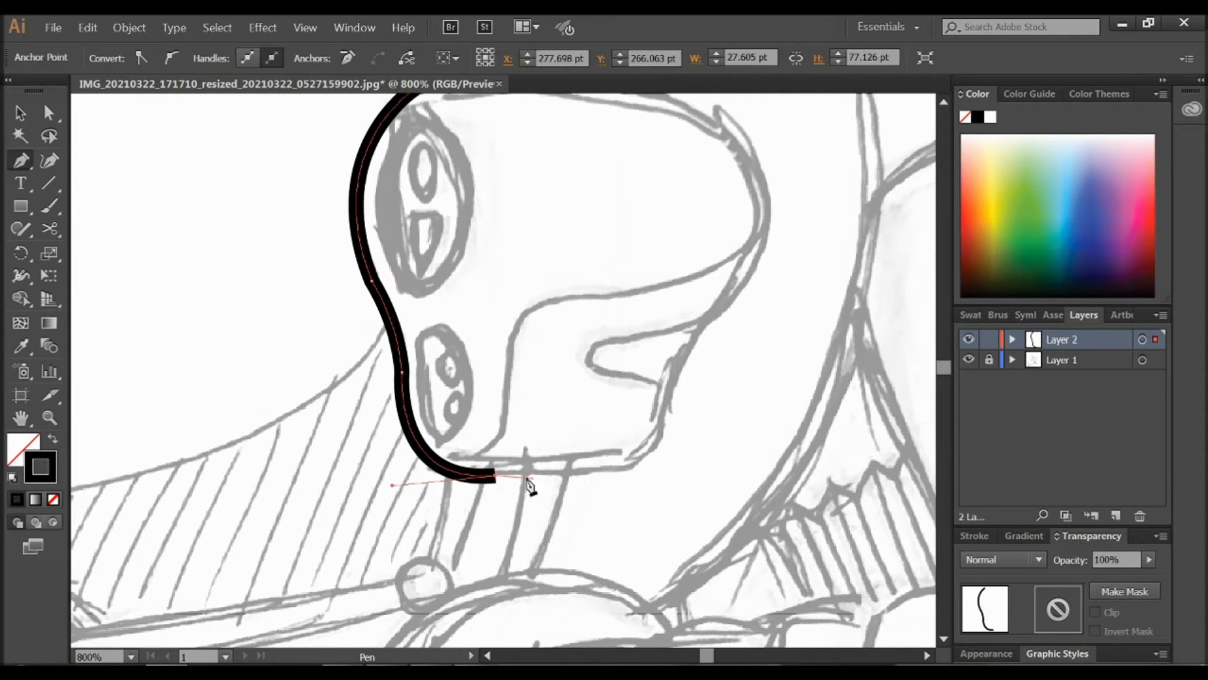
click(610, 471)
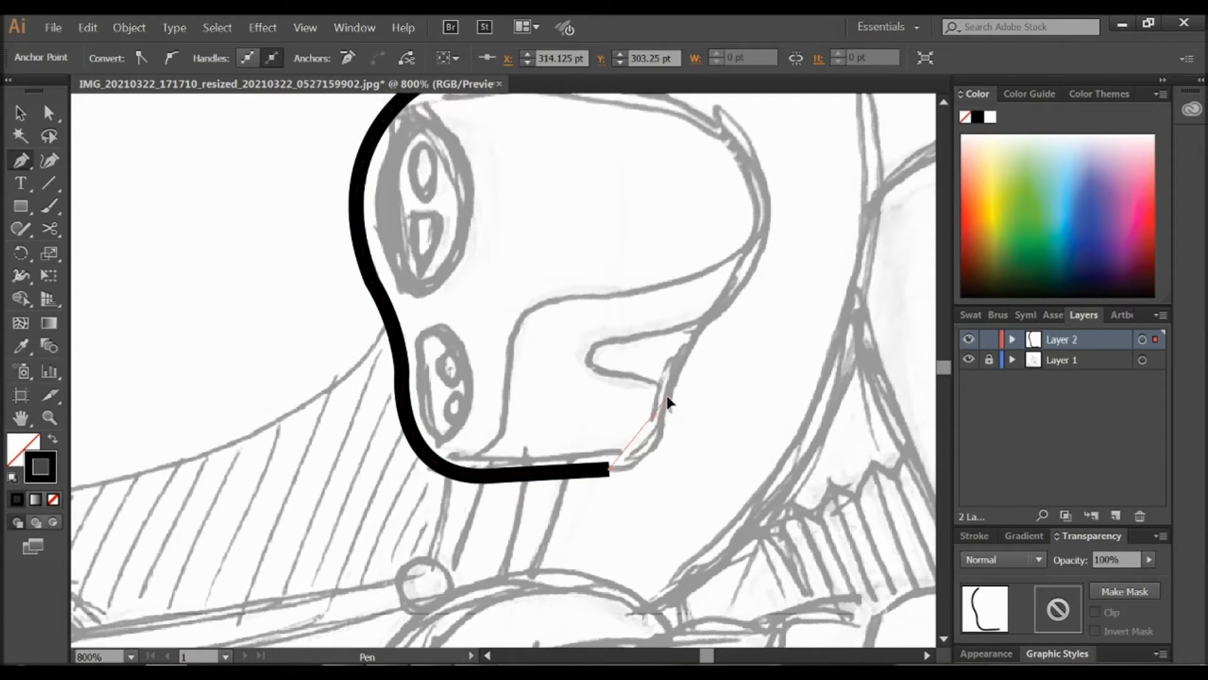
mouse_move(668, 396)
mouse_down()
mouse_move(685, 337)
mouse_move(736, 324)
mouse_move(688, 292)
mouse_move(655, 319)
mouse_move(664, 331)
mouse_up()
Trace the earpiece's right side and top edge, close the path at its starting anchor, and deselect it
key(space)
drag(730, 381, 669, 474)
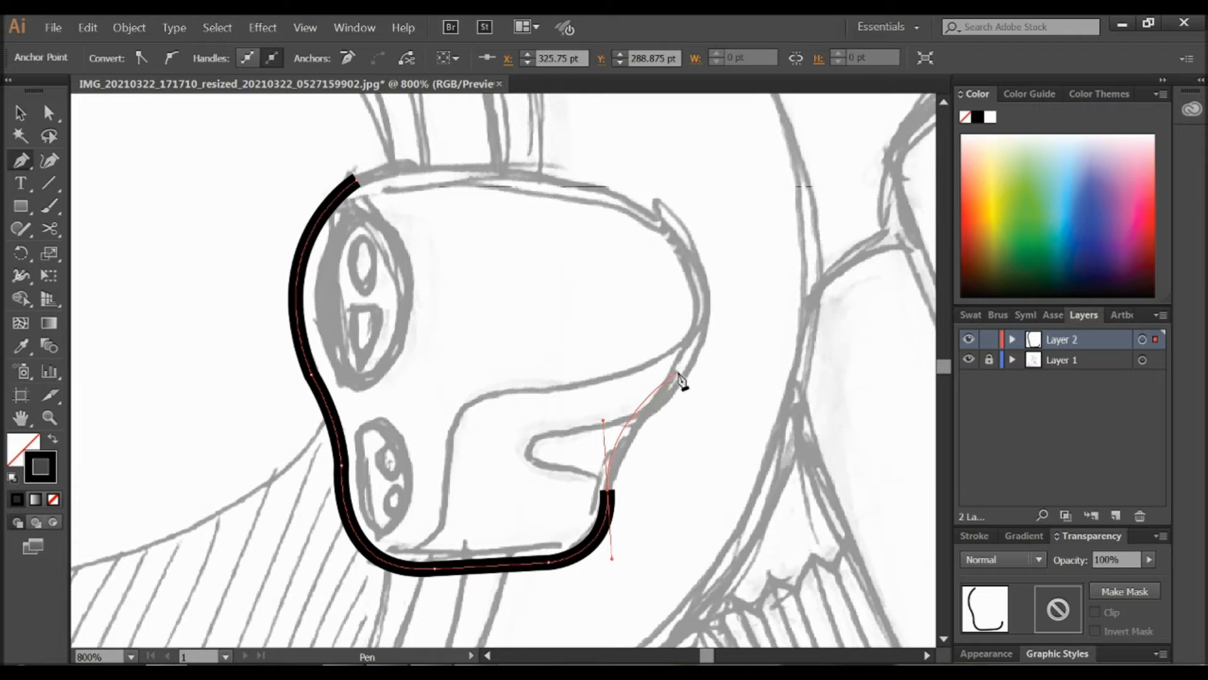
click(672, 391)
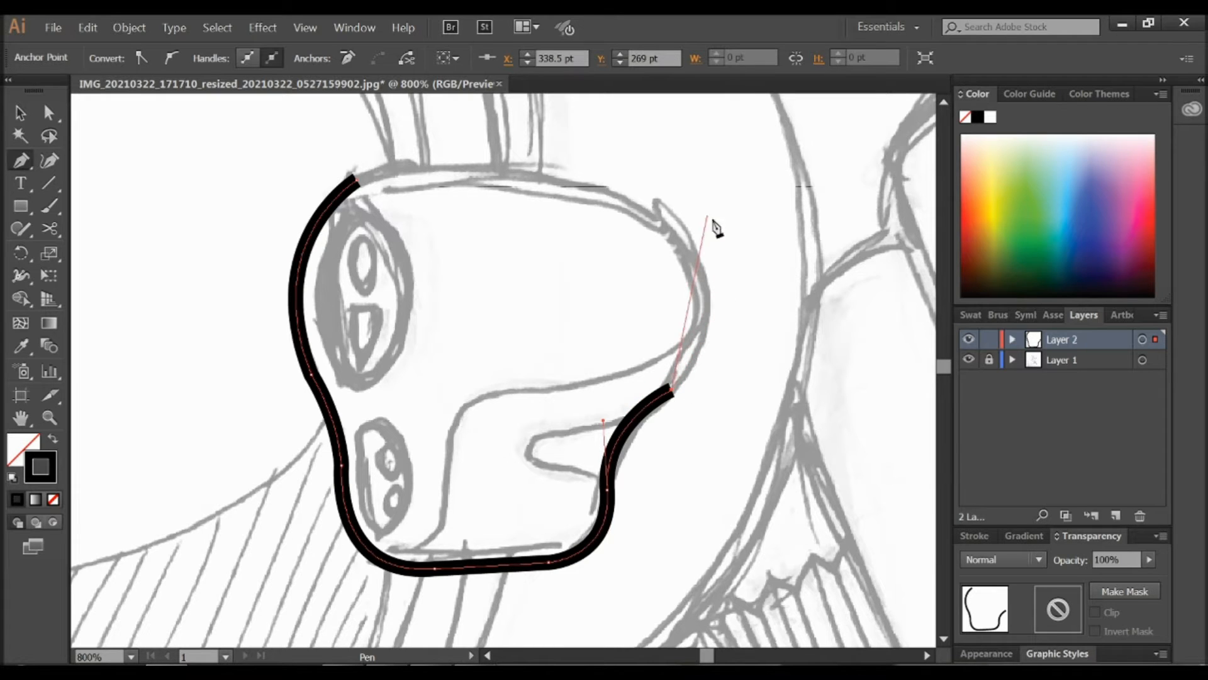
drag(634, 203, 490, 115)
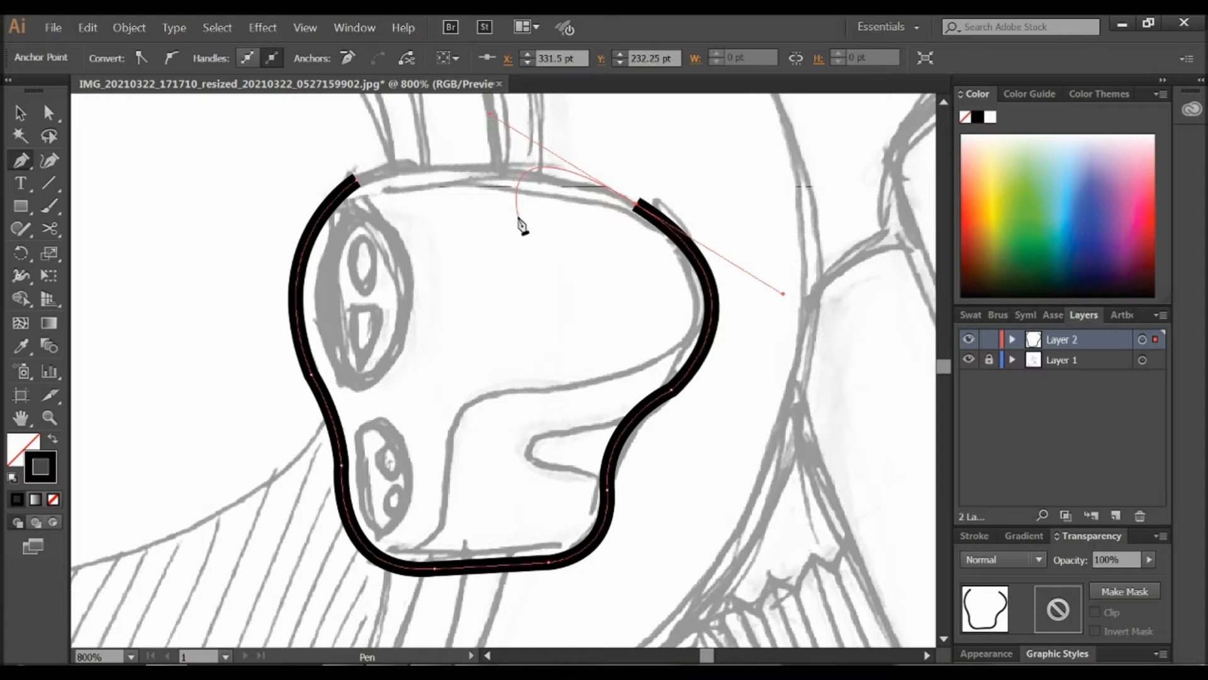
drag(521, 220, 542, 297)
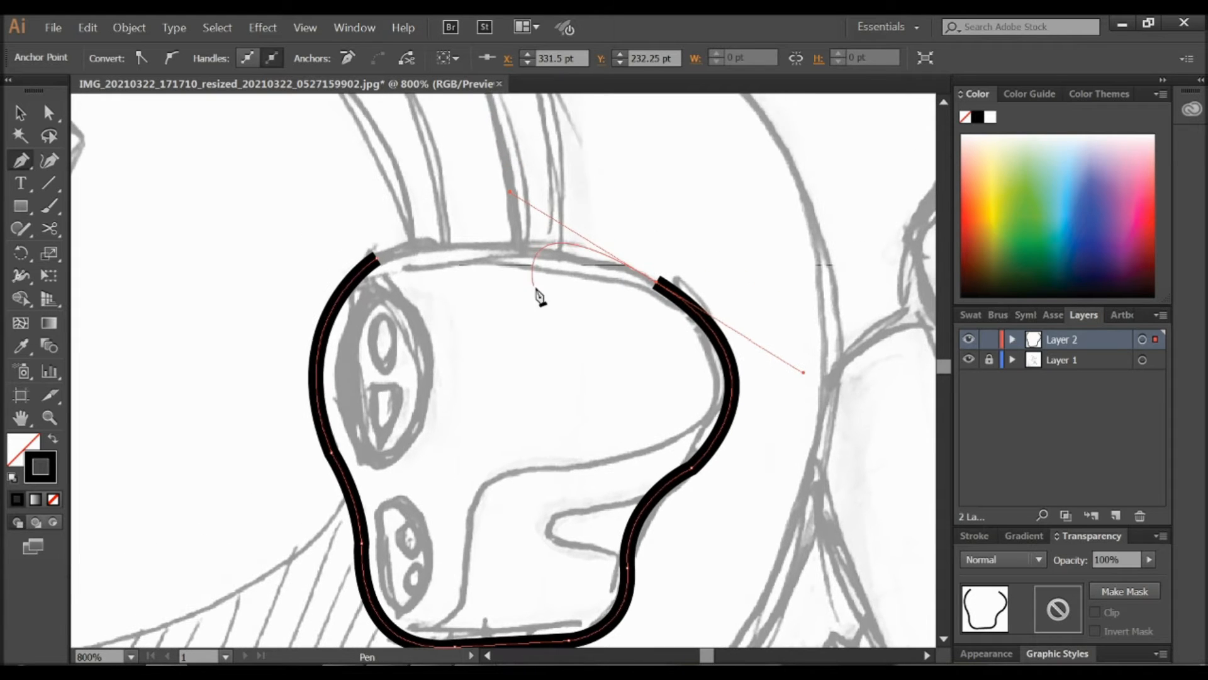
click(380, 257)
key(v)
click(546, 447)
drag(602, 450, 642, 334)
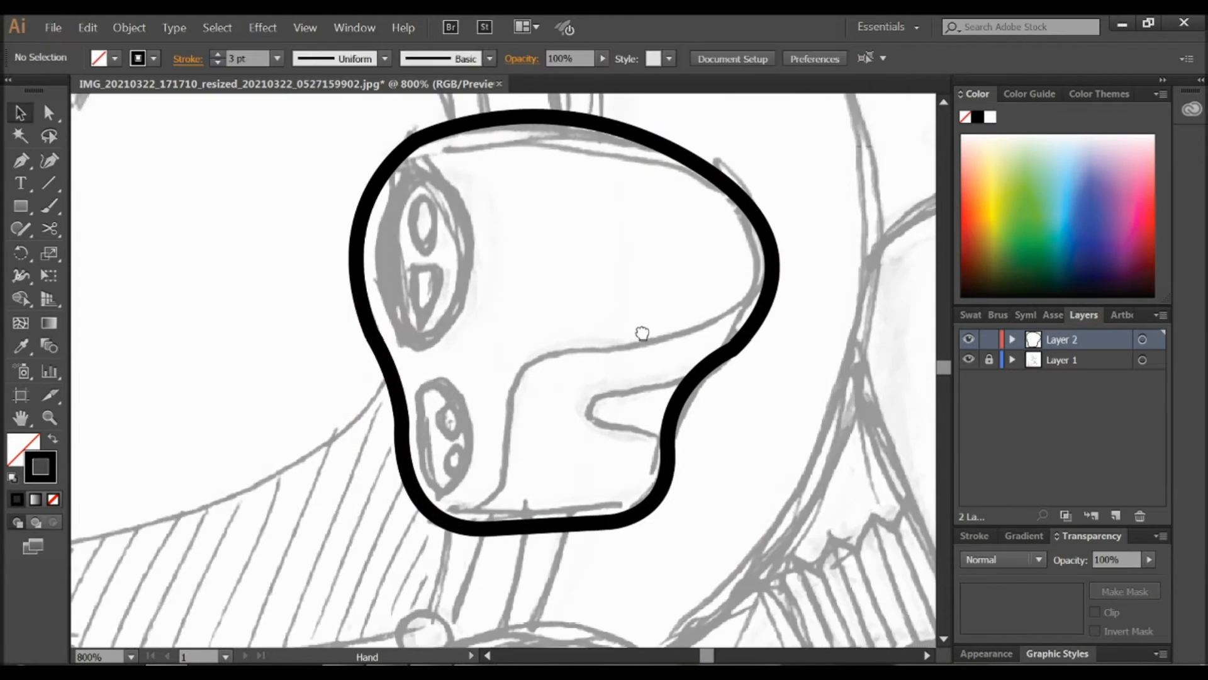
drag(547, 170, 496, 222)
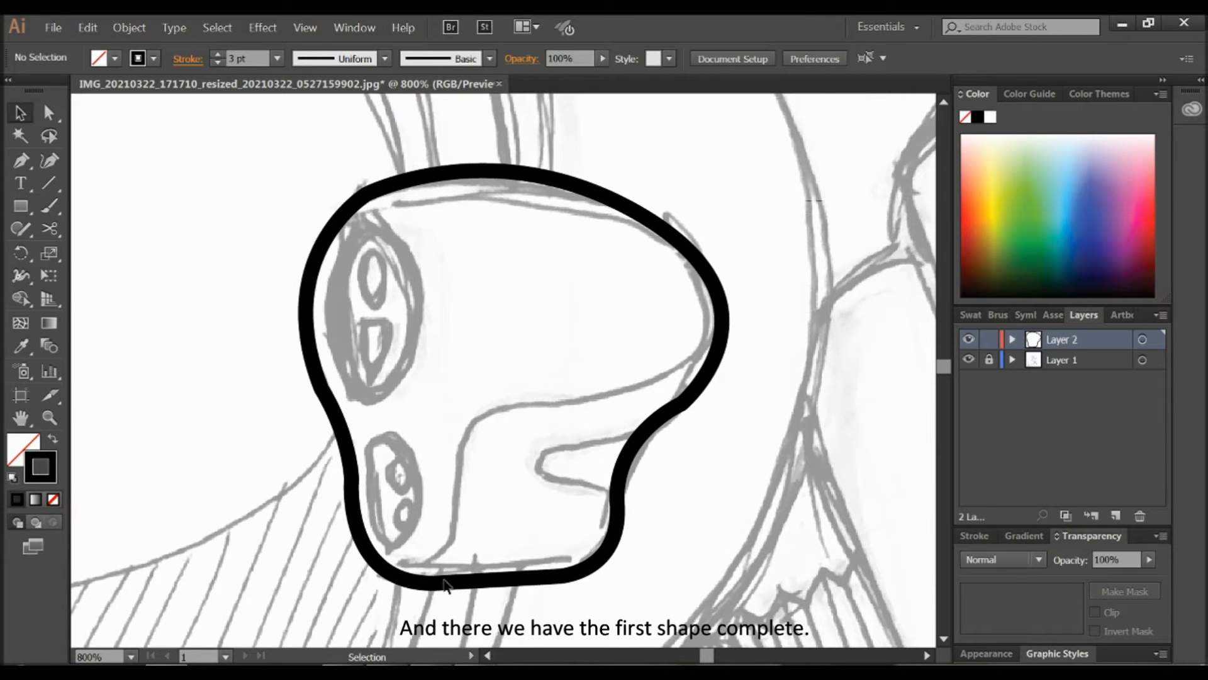
Reshape the curve at the earpiece outline's lower-right notch by adjusting the lower anchor's direction handle with the Anchor Point tool
click(678, 258)
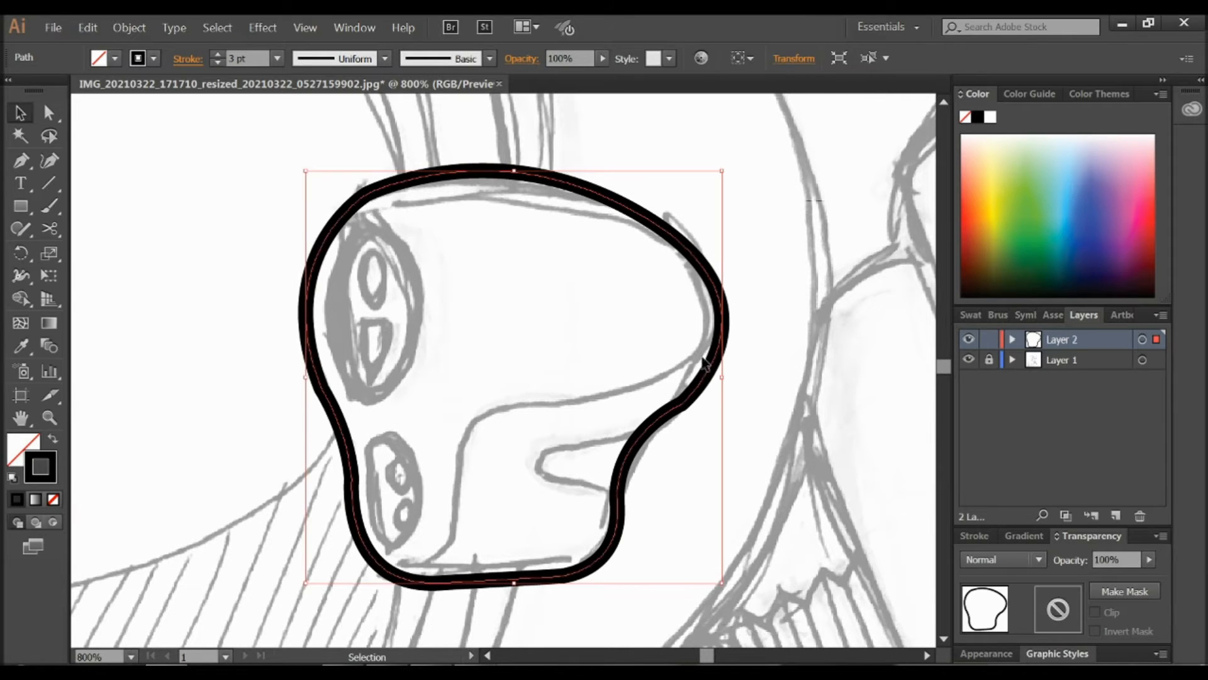
key(shift+c)
click(681, 404)
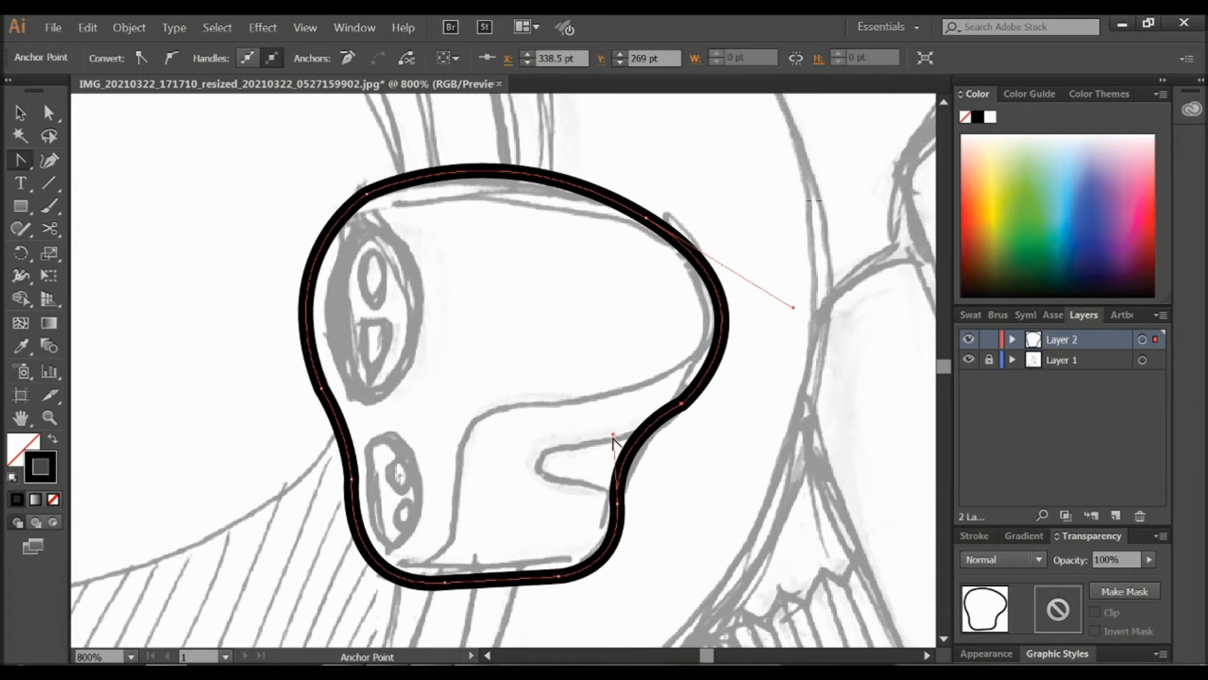
drag(613, 437, 596, 460)
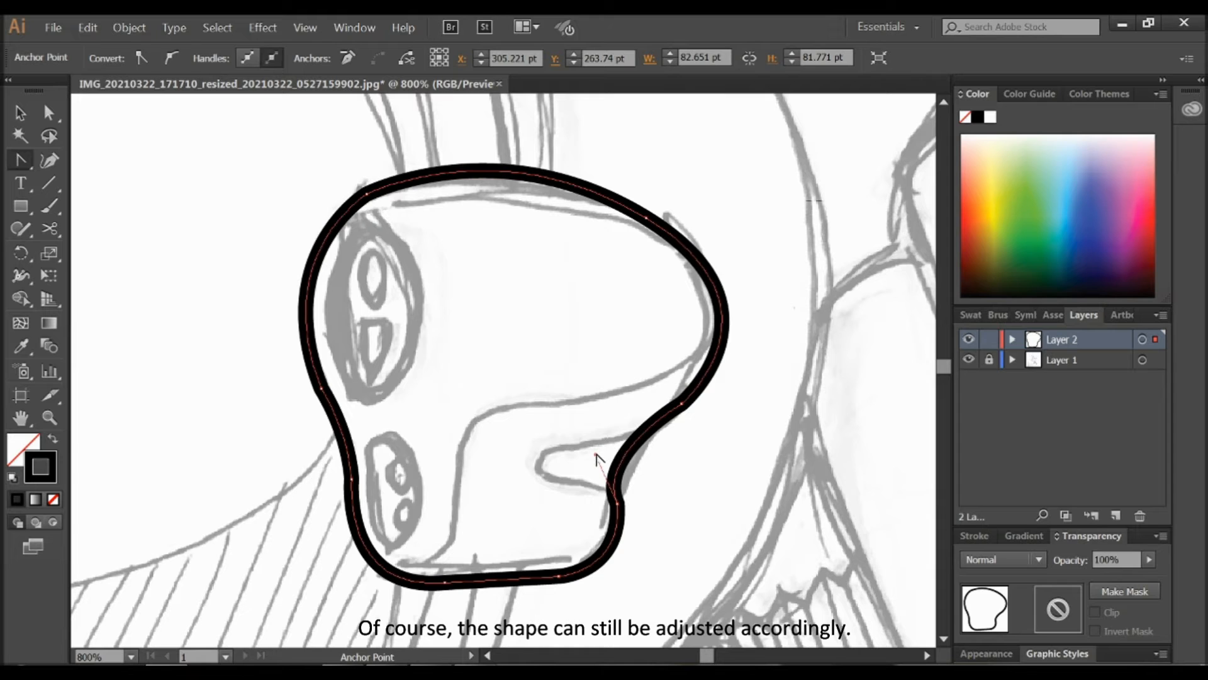
Smooth the earpiece outline's lower-right notch by straightening the lower anchor's upward direction handle, and deselect the path
drag(596, 455, 617, 443)
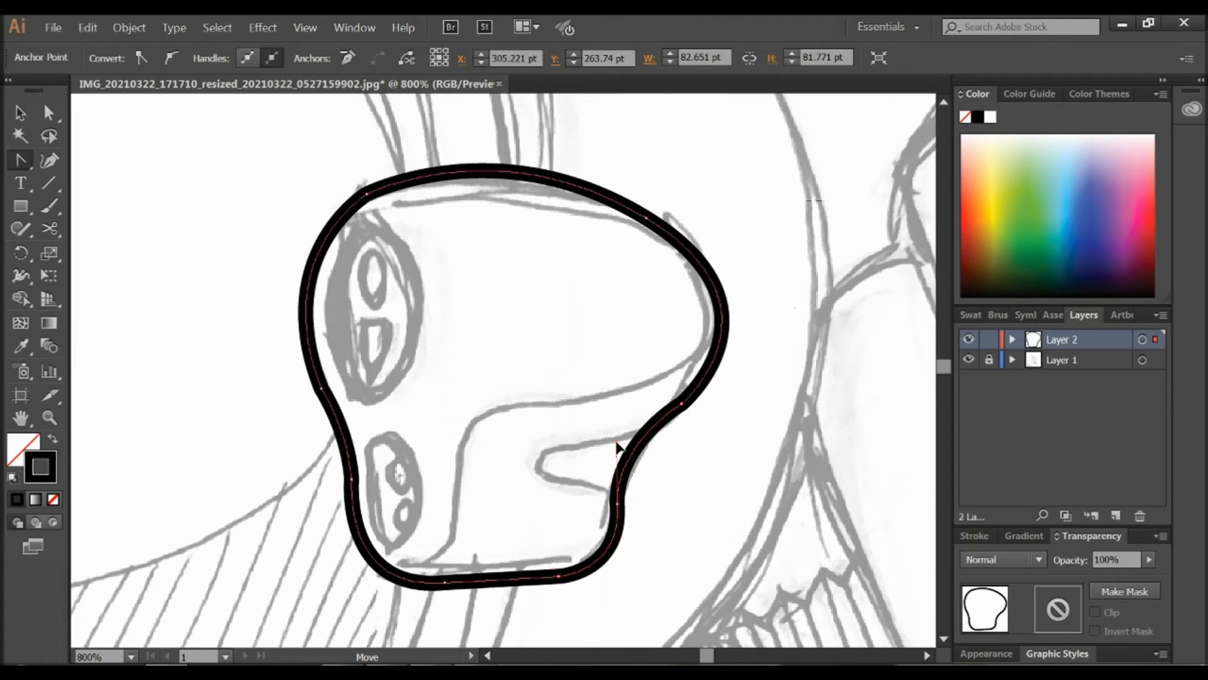
drag(410, 298, 529, 382)
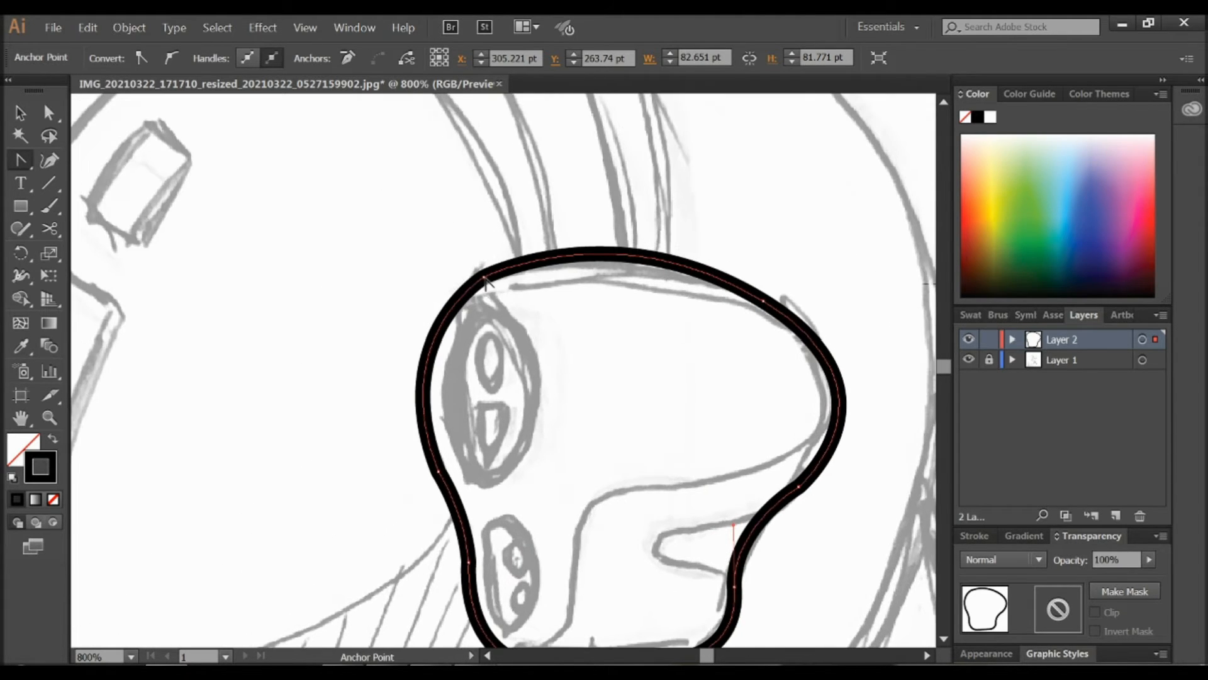
drag(643, 426, 599, 306)
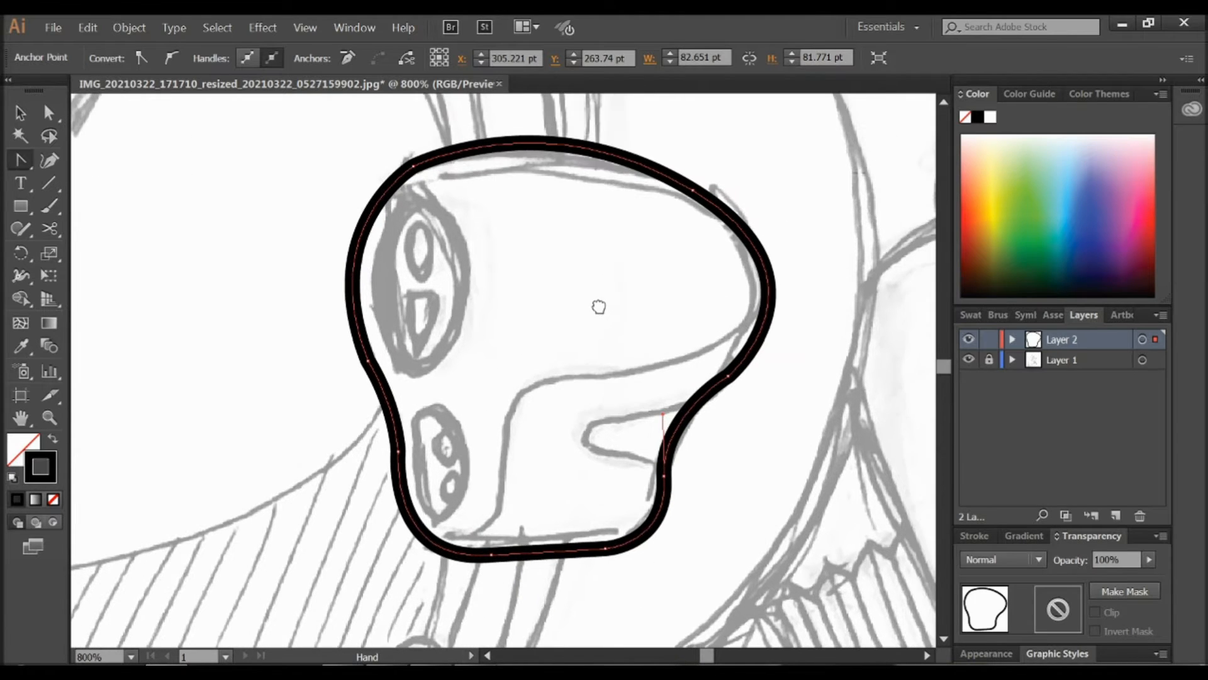
key(v)
click(860, 462)
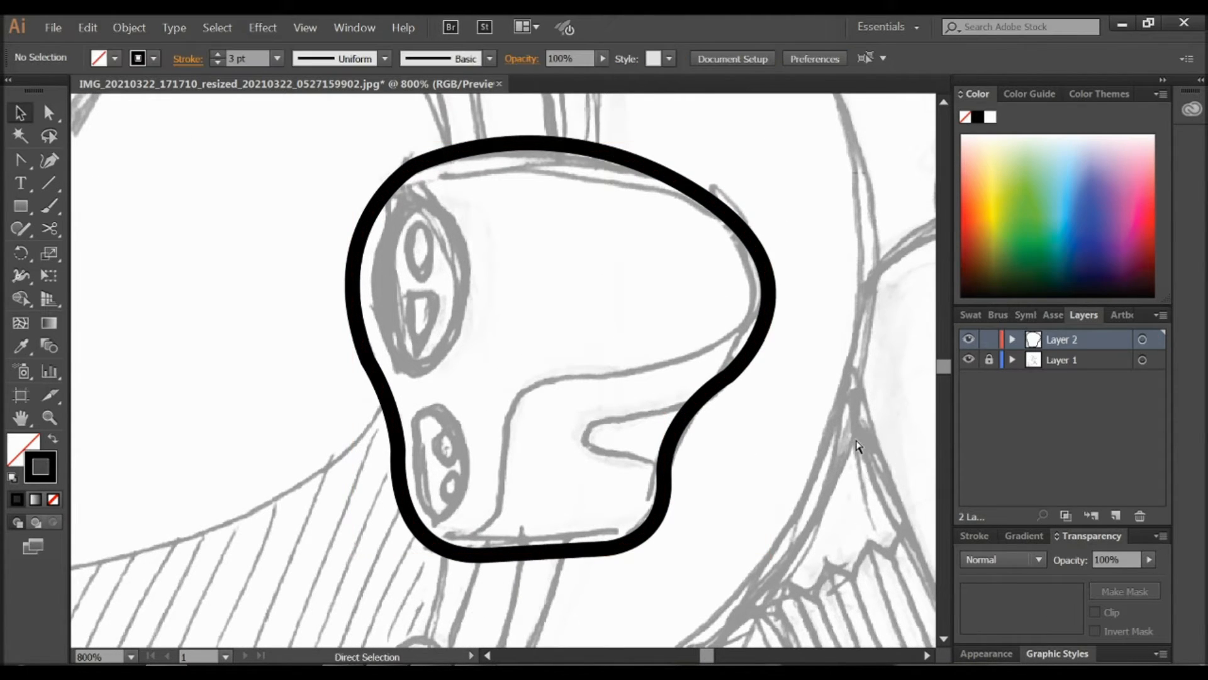
Start a new Pen path at the top of the earpiece's upper hole and trace its left edge as one curve
key(ctrl+minus)
key(ctrl+minus)
key(ctrl+minus)
key(ctrl+plus)
key(ctrl+plus)
key(ctrl+plus)
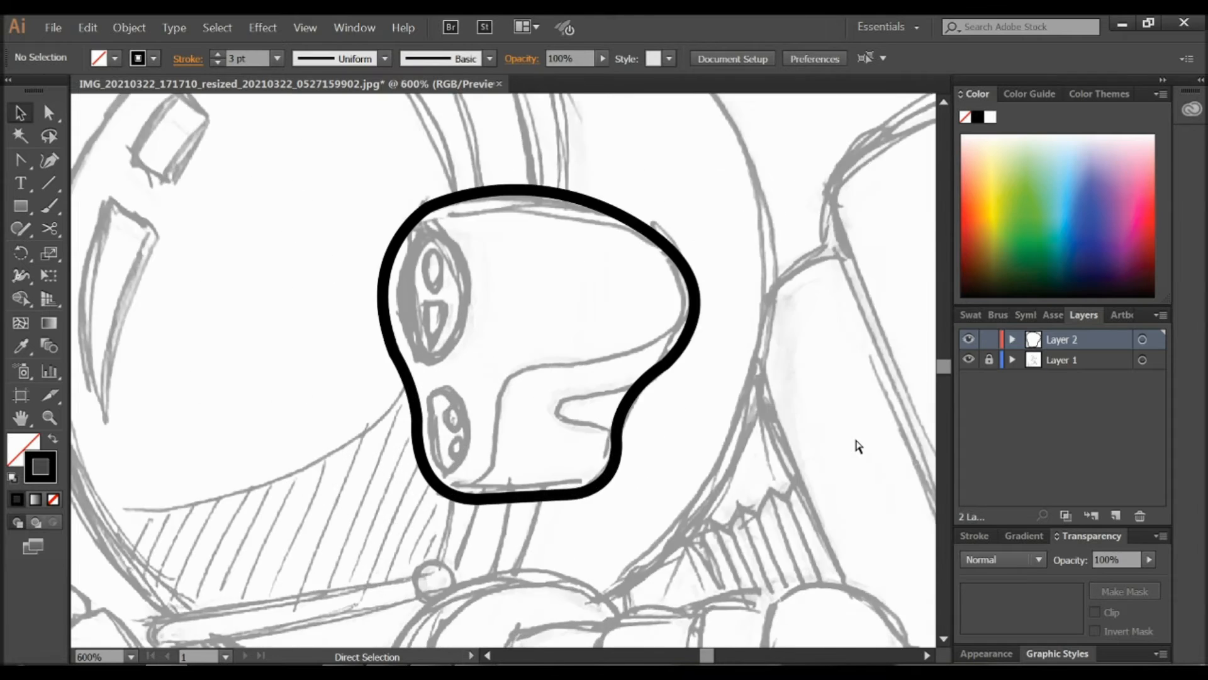
drag(570, 318, 589, 354)
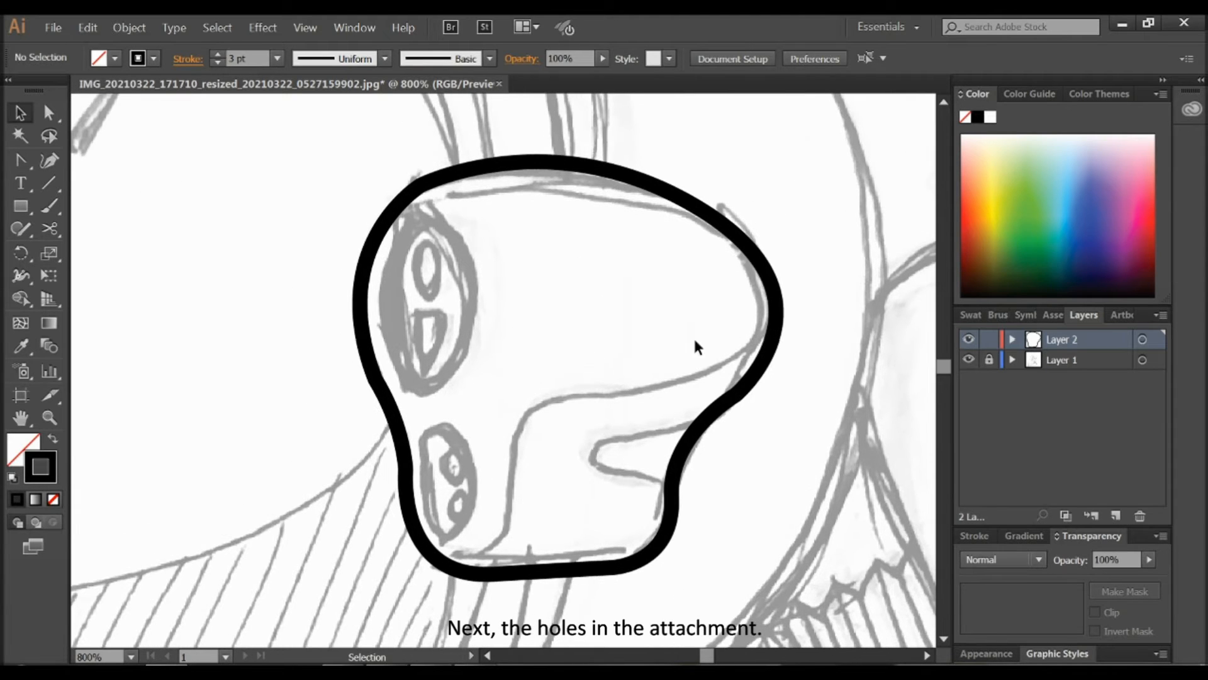
key(p)
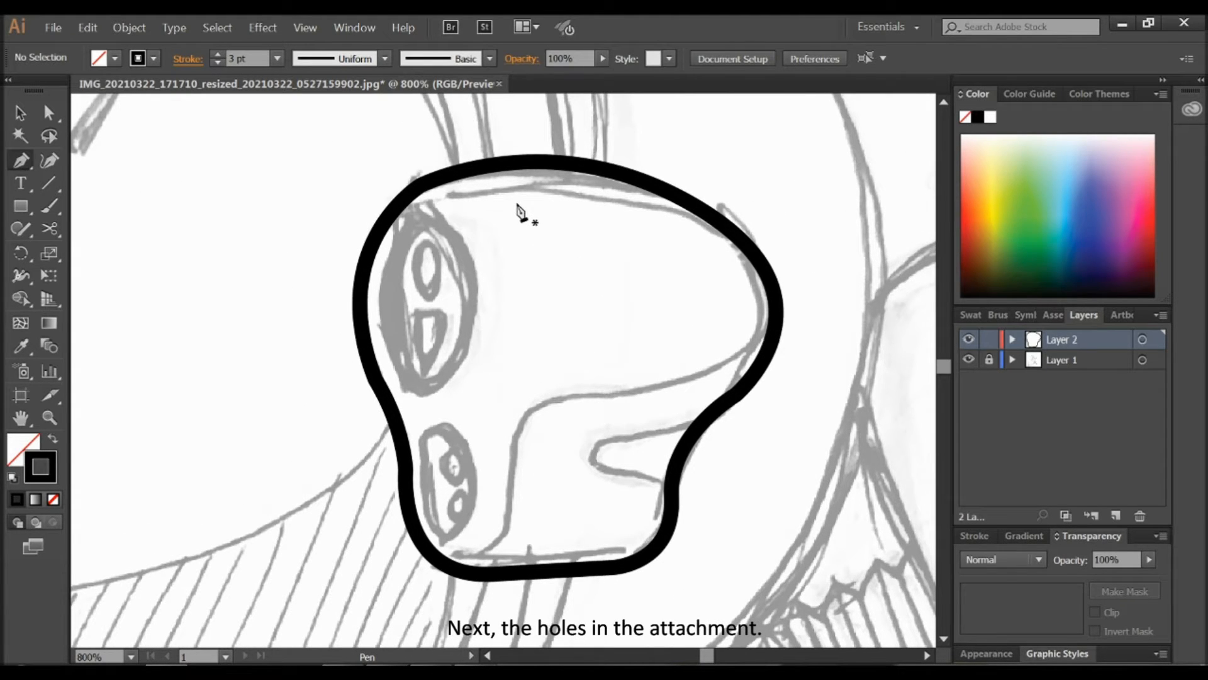
drag(487, 252, 500, 235)
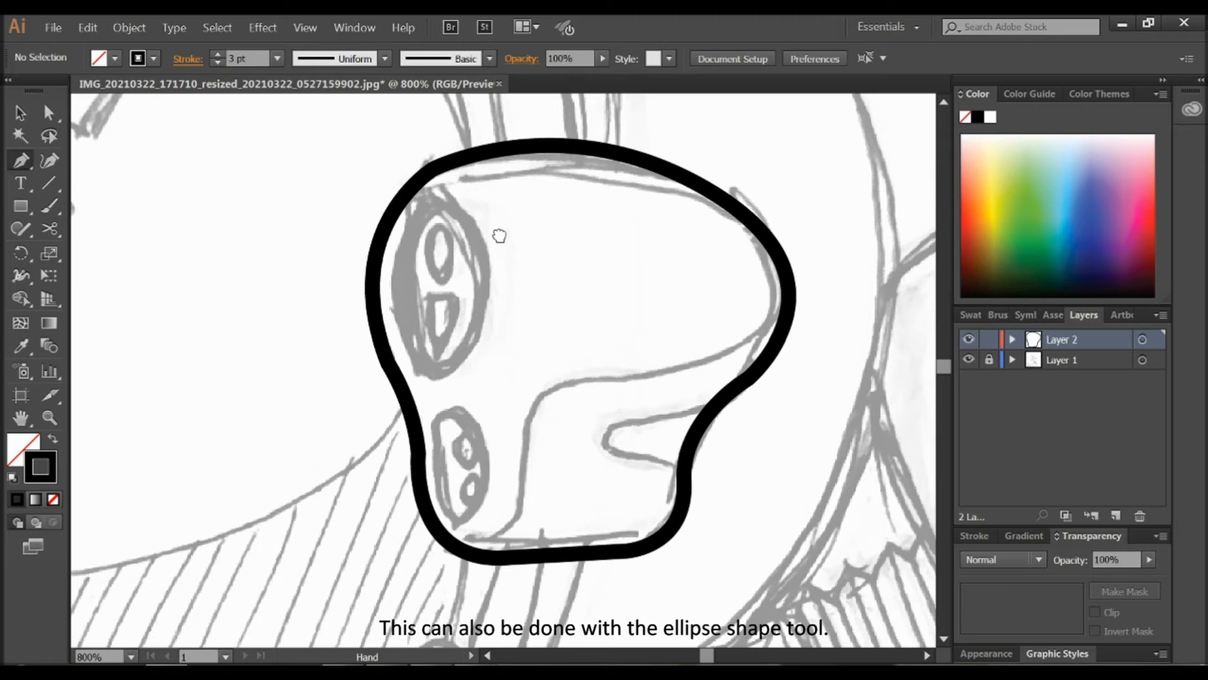
click(435, 207)
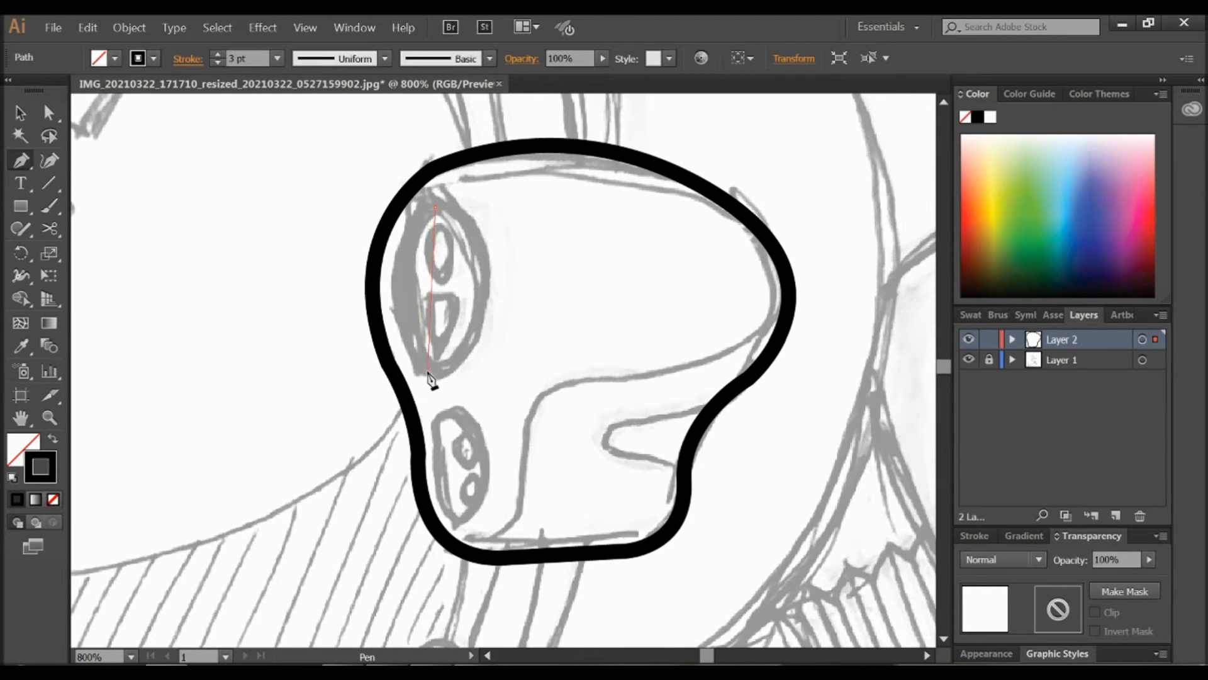
mouse_move(428, 373)
mouse_down()
mouse_move(493, 452)
mouse_move(475, 490)
mouse_move(483, 469)
mouse_up()
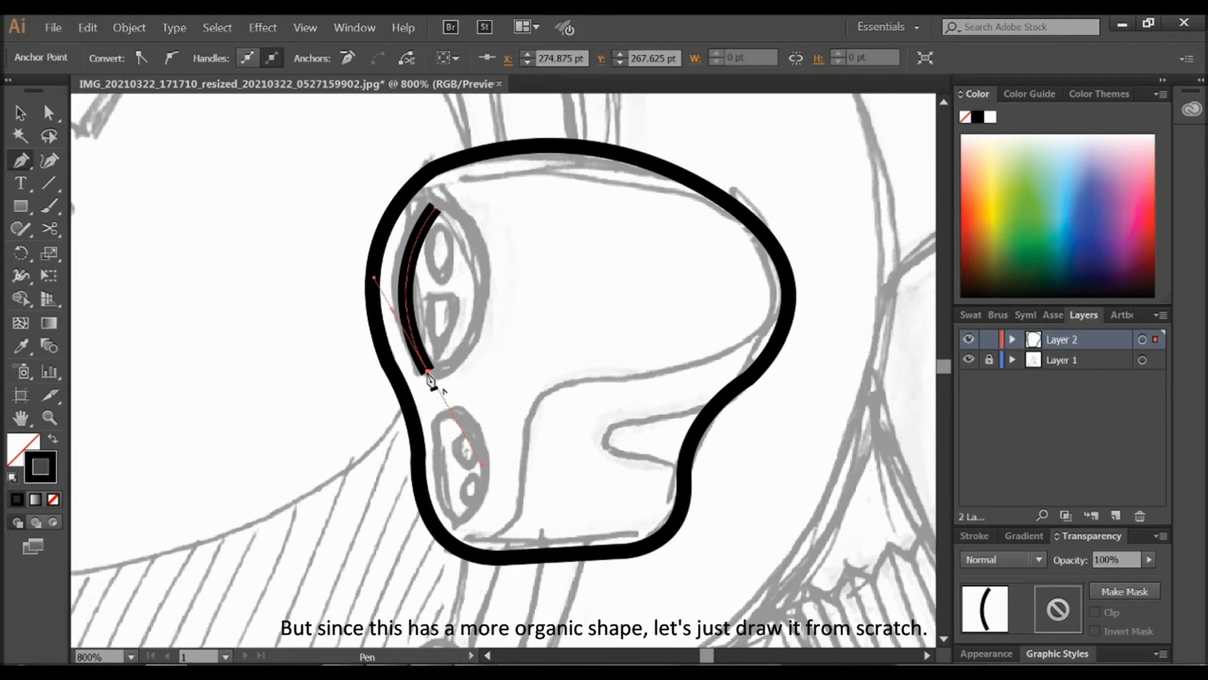
Continue the upper hole's path around its bottom and right side, and close it at the starting anchor
mouse_move(430, 380)
mouse_down()
mouse_move(466, 371)
mouse_move(486, 332)
mouse_move(485, 345)
mouse_up()
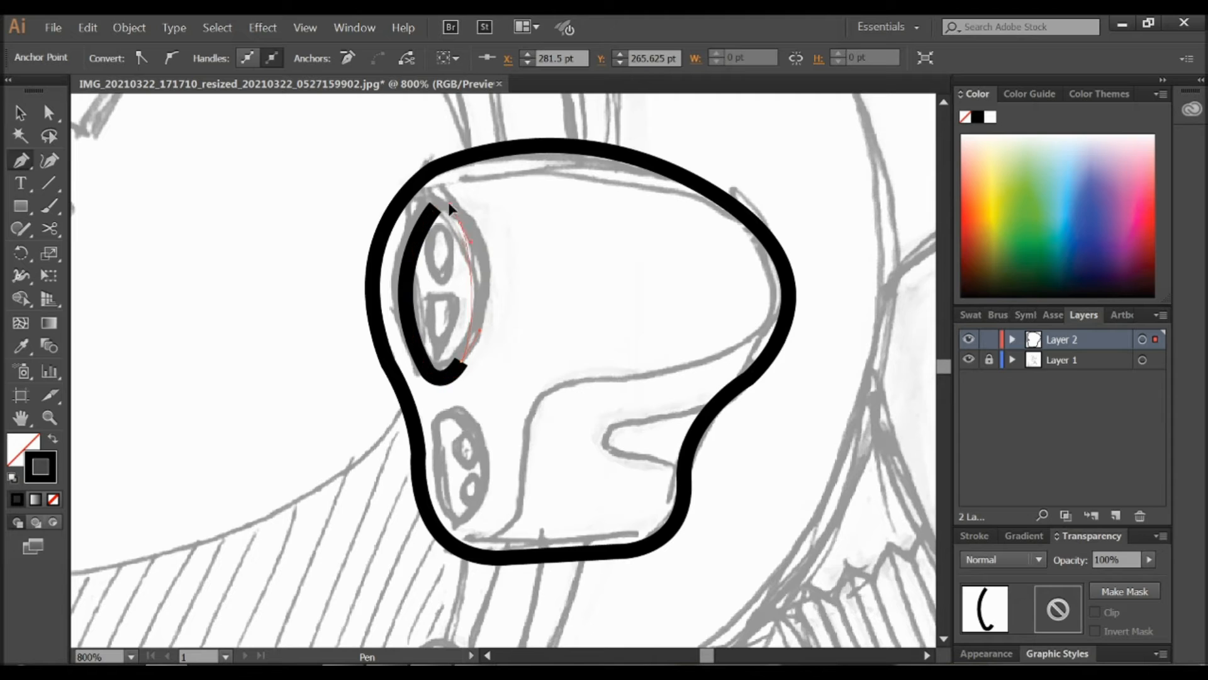
drag(460, 222, 420, 157)
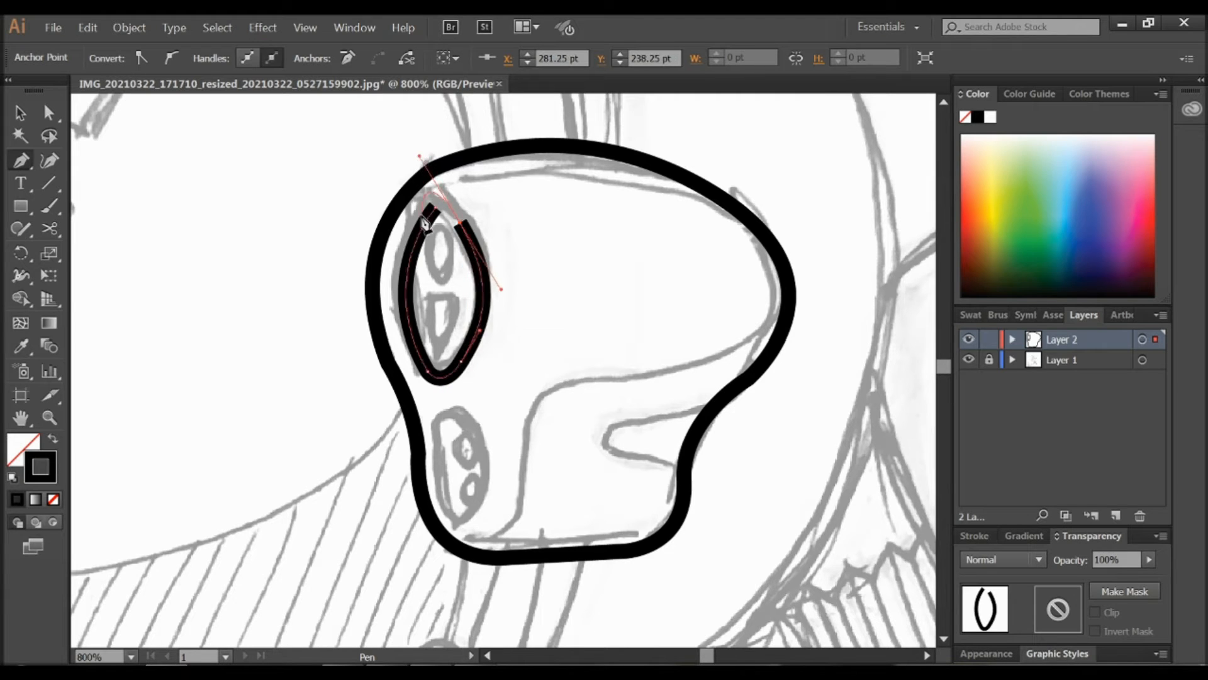
click(462, 225)
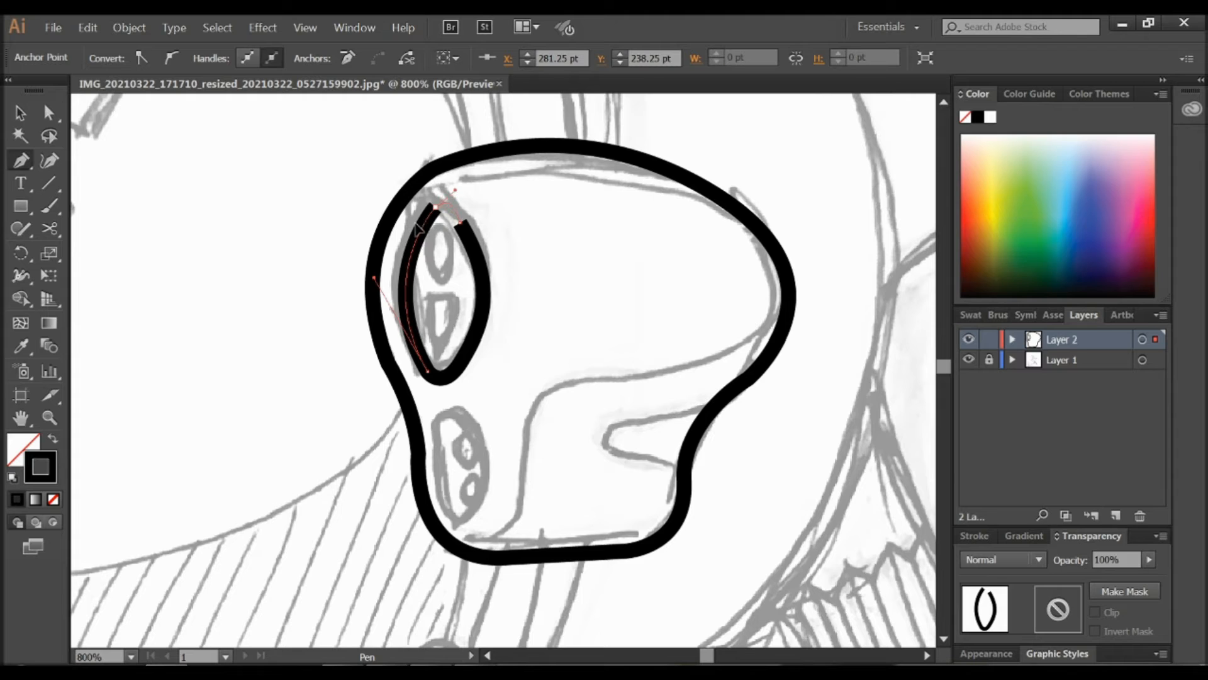
click(423, 224)
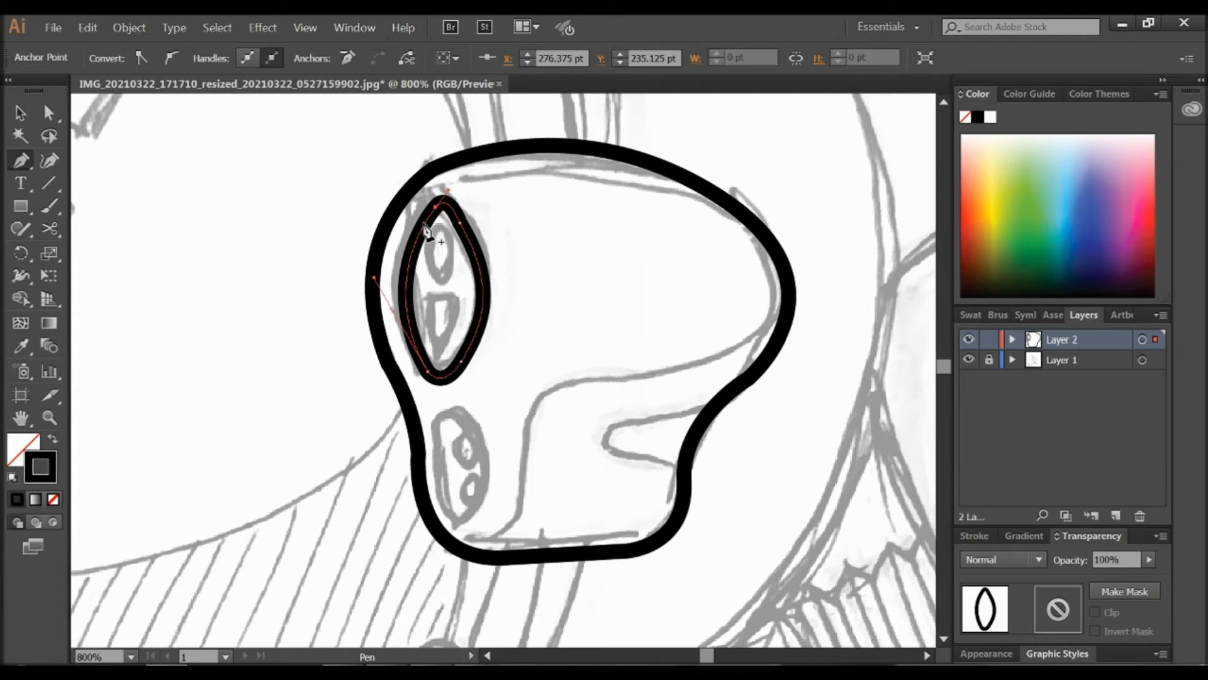
Round the upper hole's top and right side by adjusting the anchor direction handles with the Anchor Point tool, and deselect the path
key(shift+c)
click(445, 200)
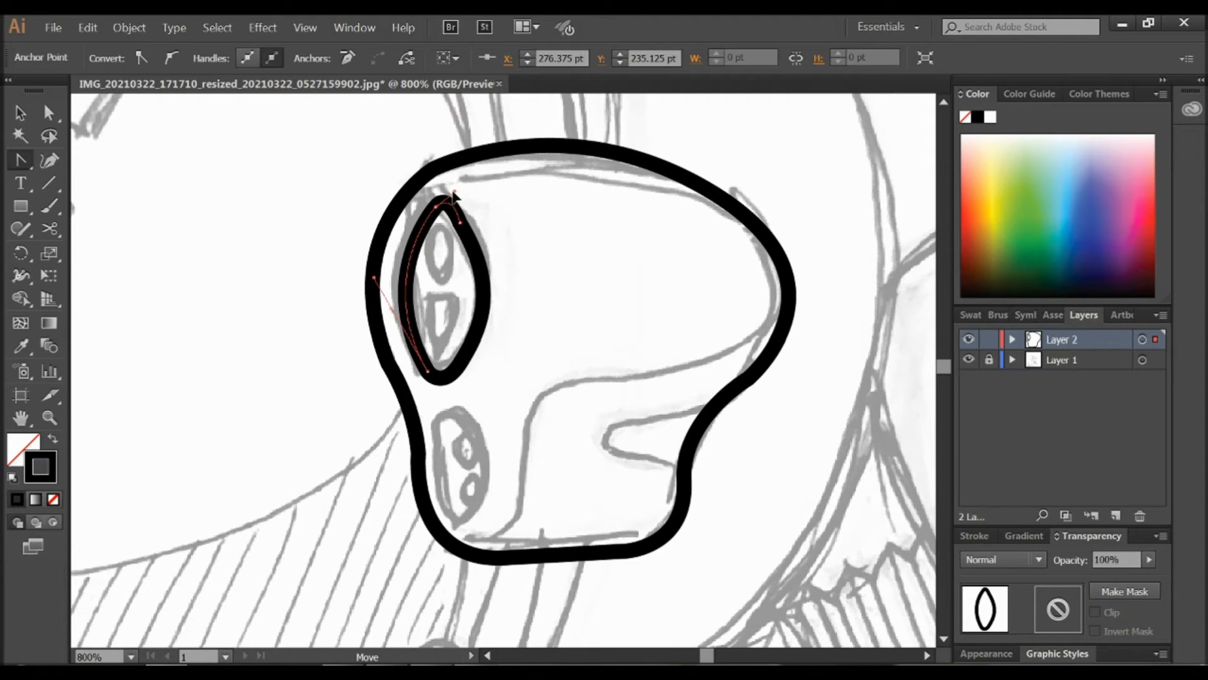
drag(454, 192, 455, 192)
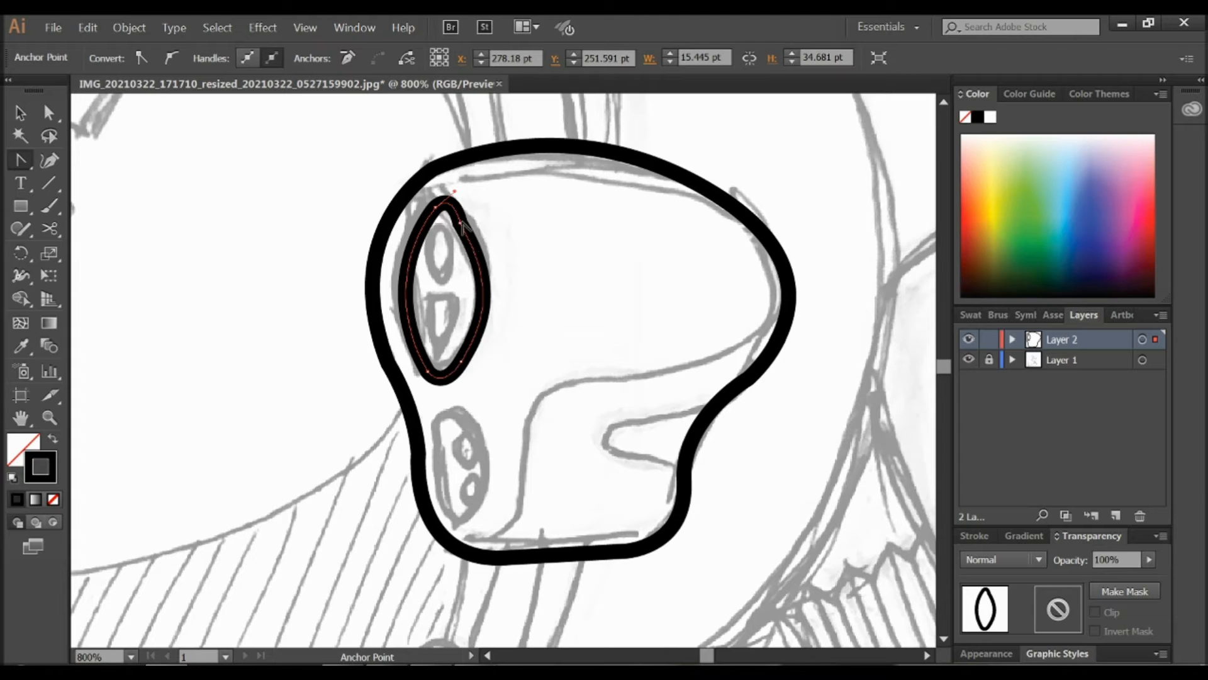
drag(461, 227, 464, 222)
drag(505, 287, 486, 279)
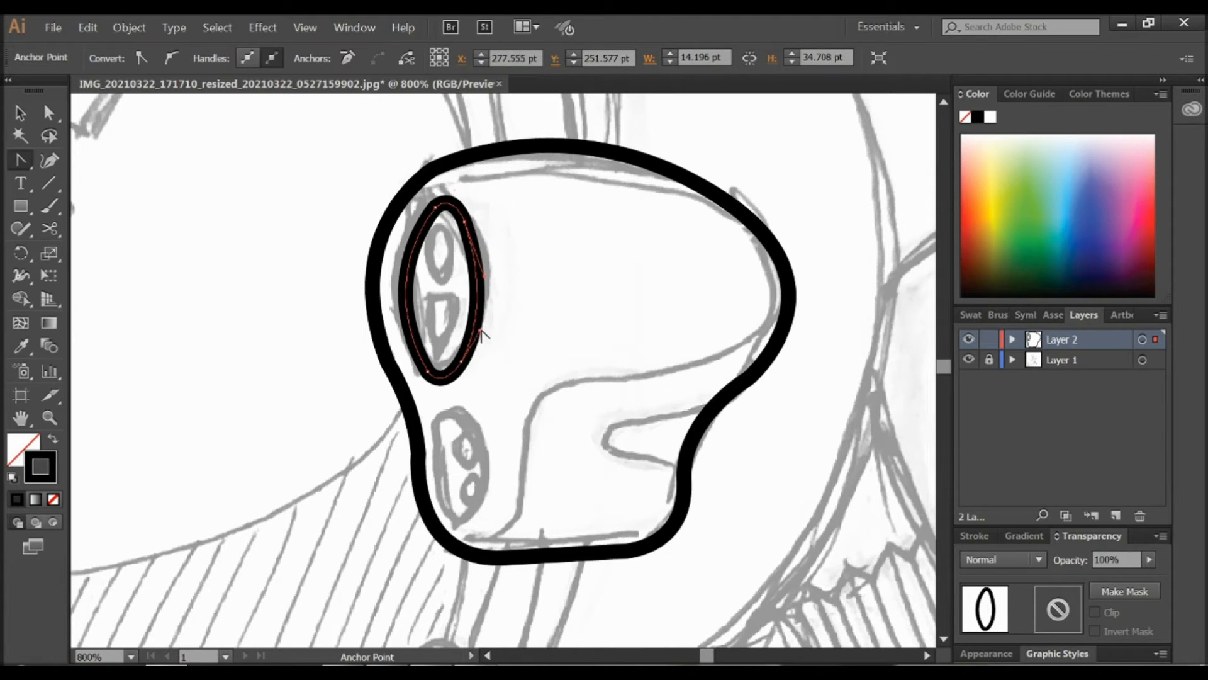
drag(480, 334, 481, 319)
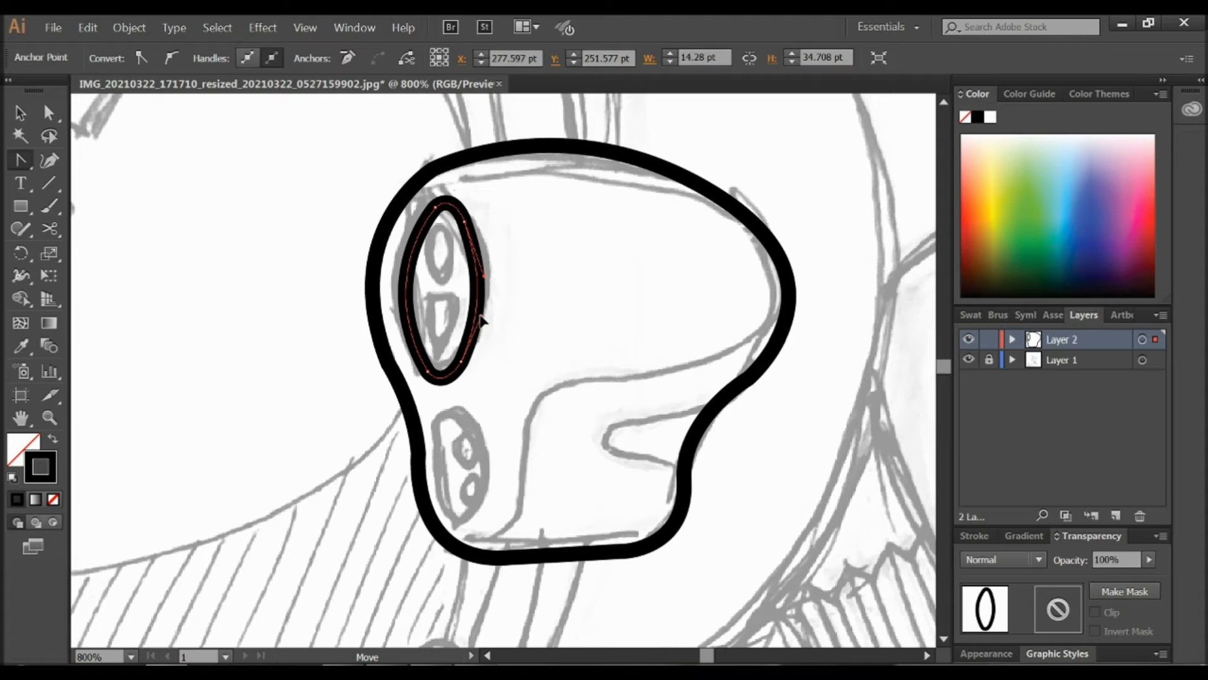
key(v)
click(627, 359)
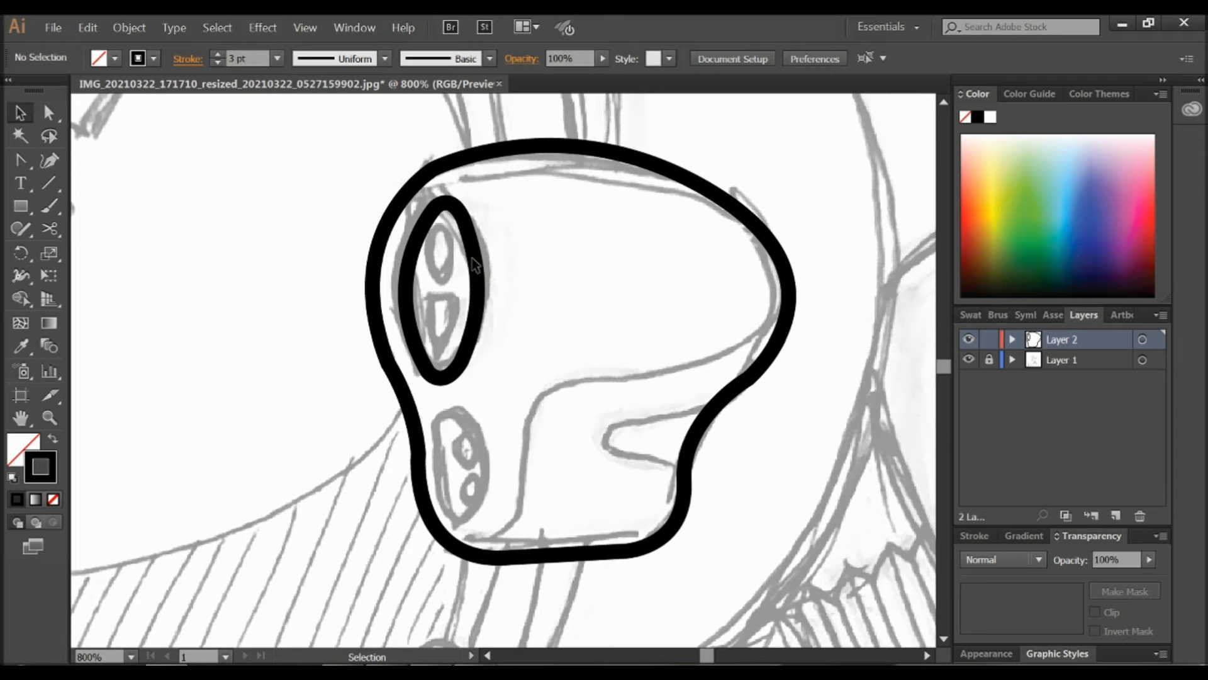
click(477, 267)
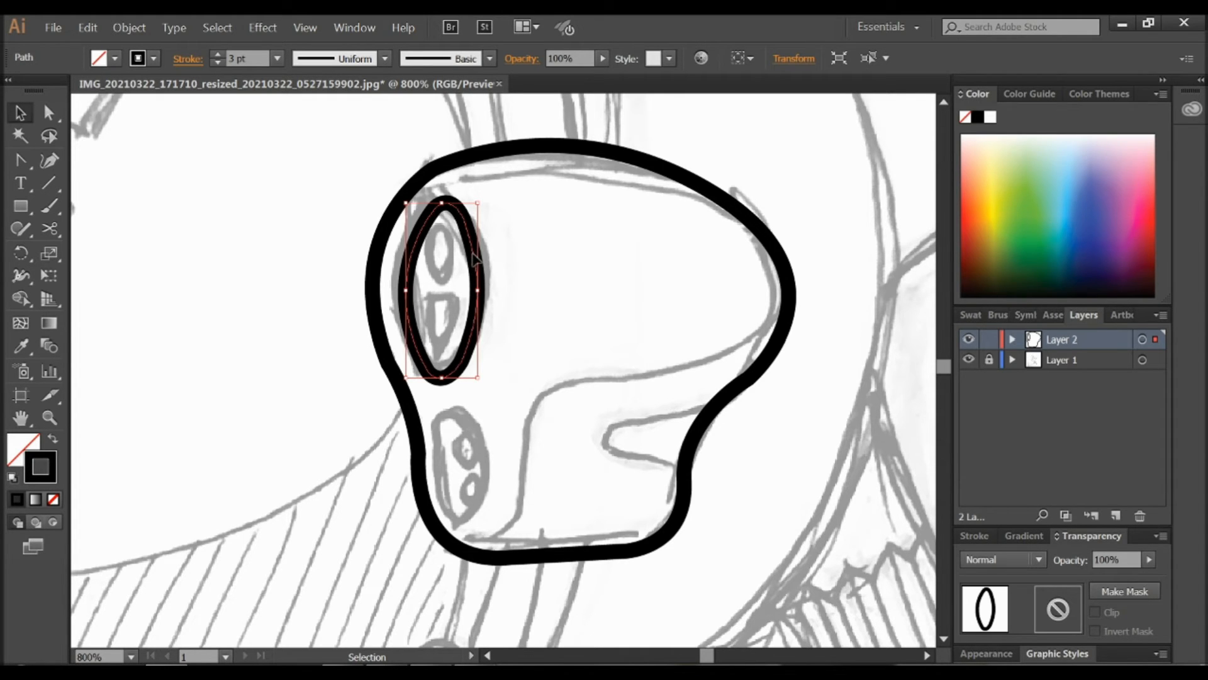
drag(473, 253, 595, 274)
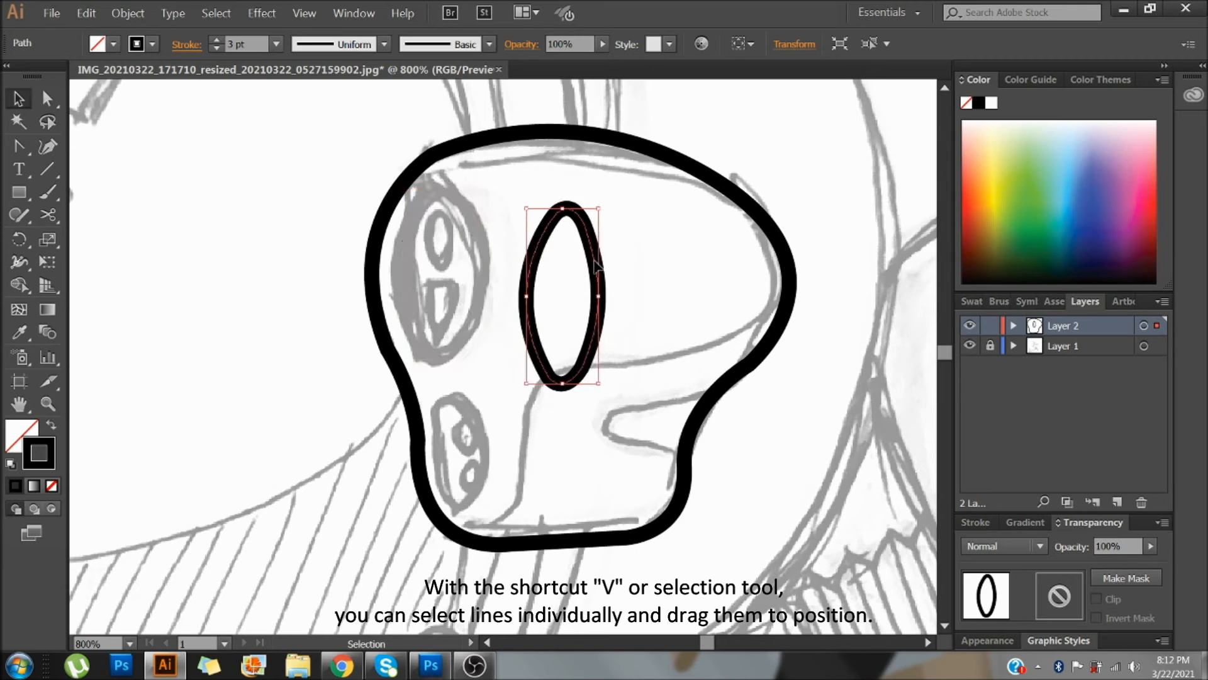
key(ctrl+z)
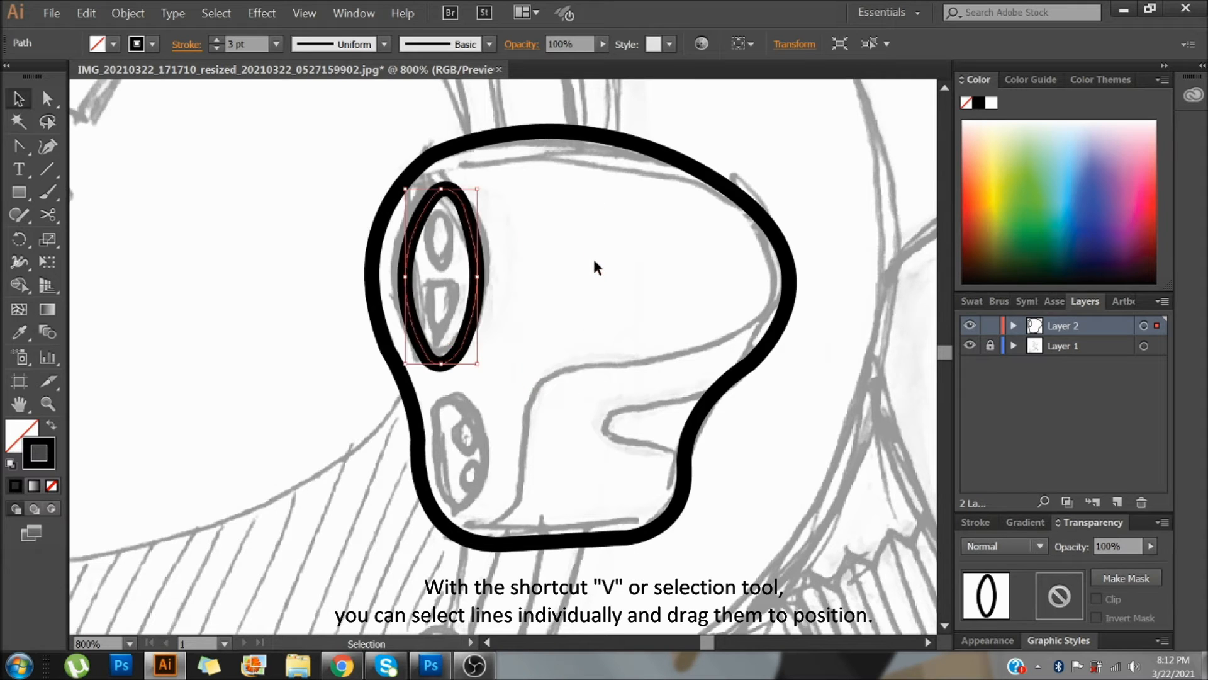
Move the upper hole's outline slightly upward over the sketch and deselect it
click(464, 217)
mouse_move(464, 217)
mouse_down()
mouse_move(455, 208)
mouse_move(464, 209)
mouse_up()
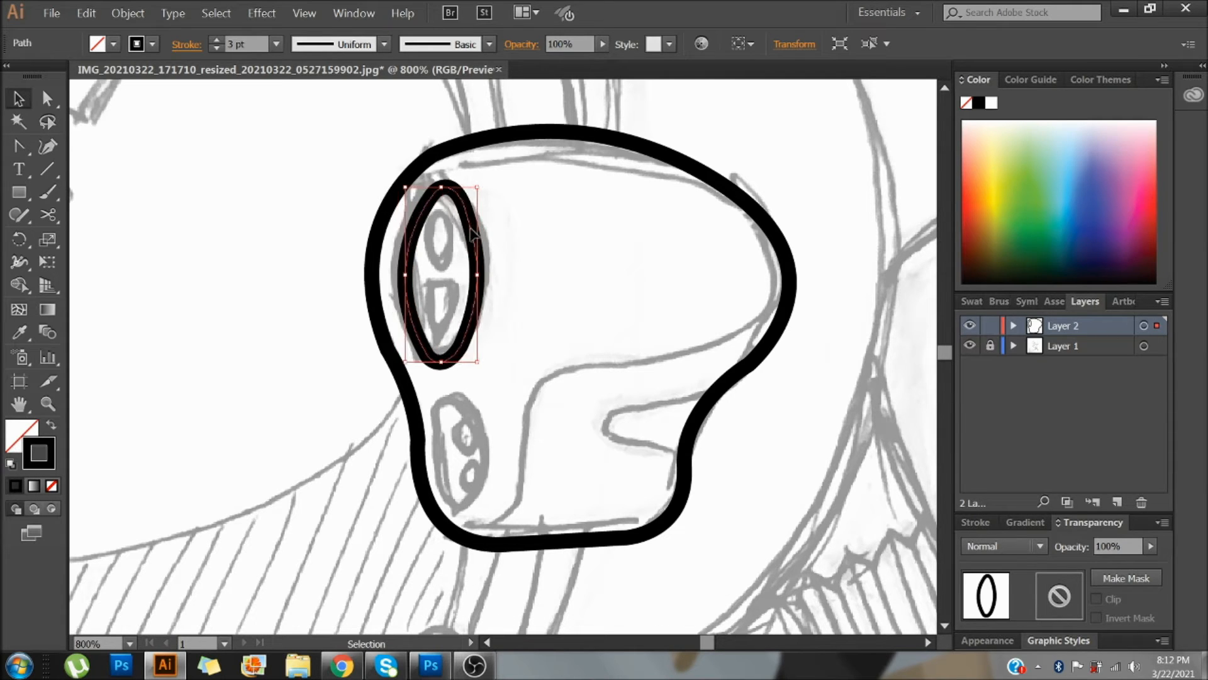
click(523, 323)
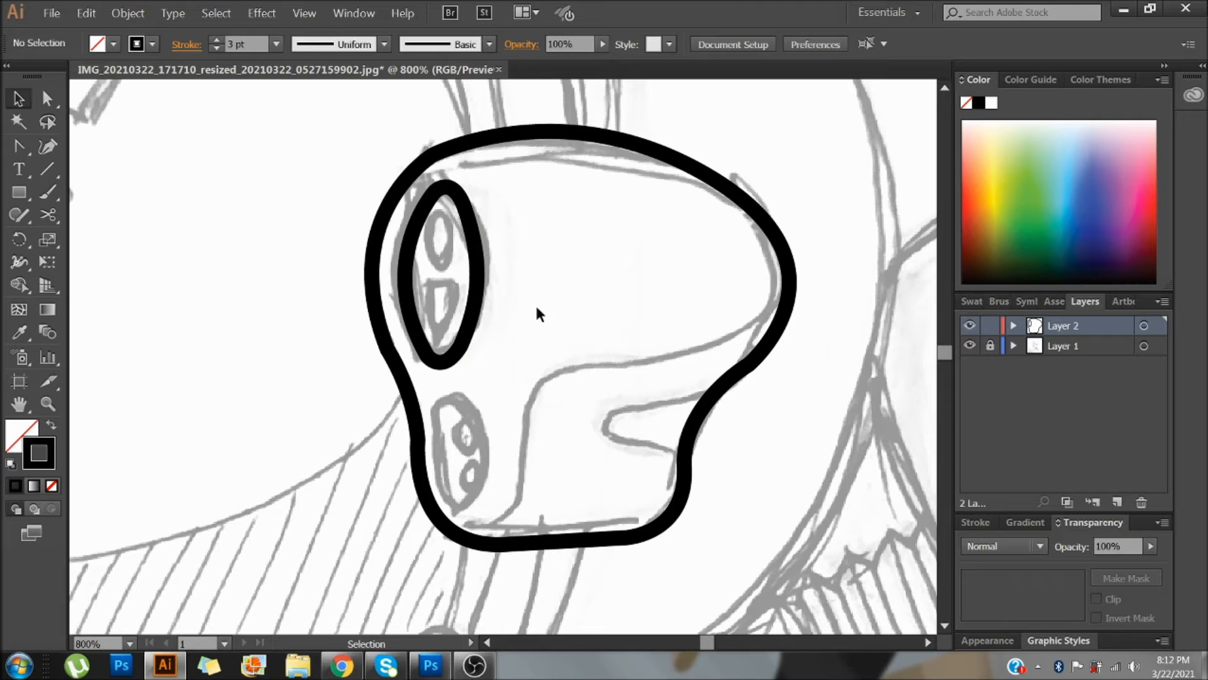
Trace the earpiece's lower hole with the Pen tool as a closed rounded path and deselect it
key(p)
drag(495, 435, 515, 390)
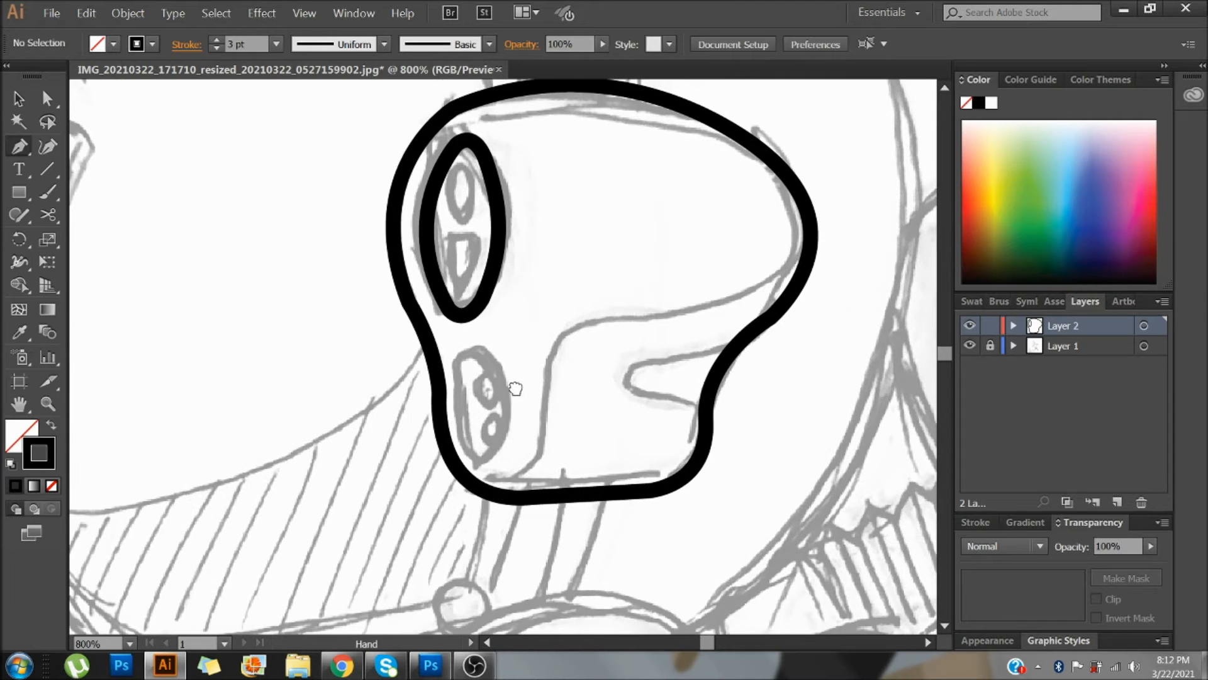
click(459, 367)
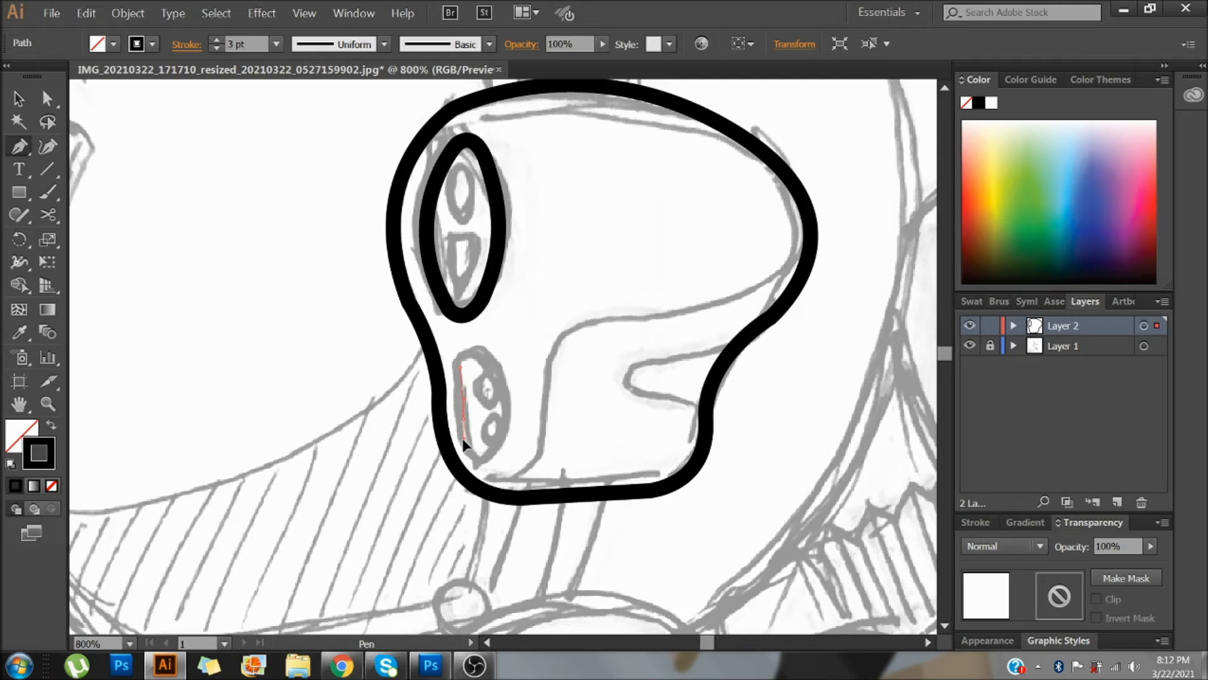
click(463, 438)
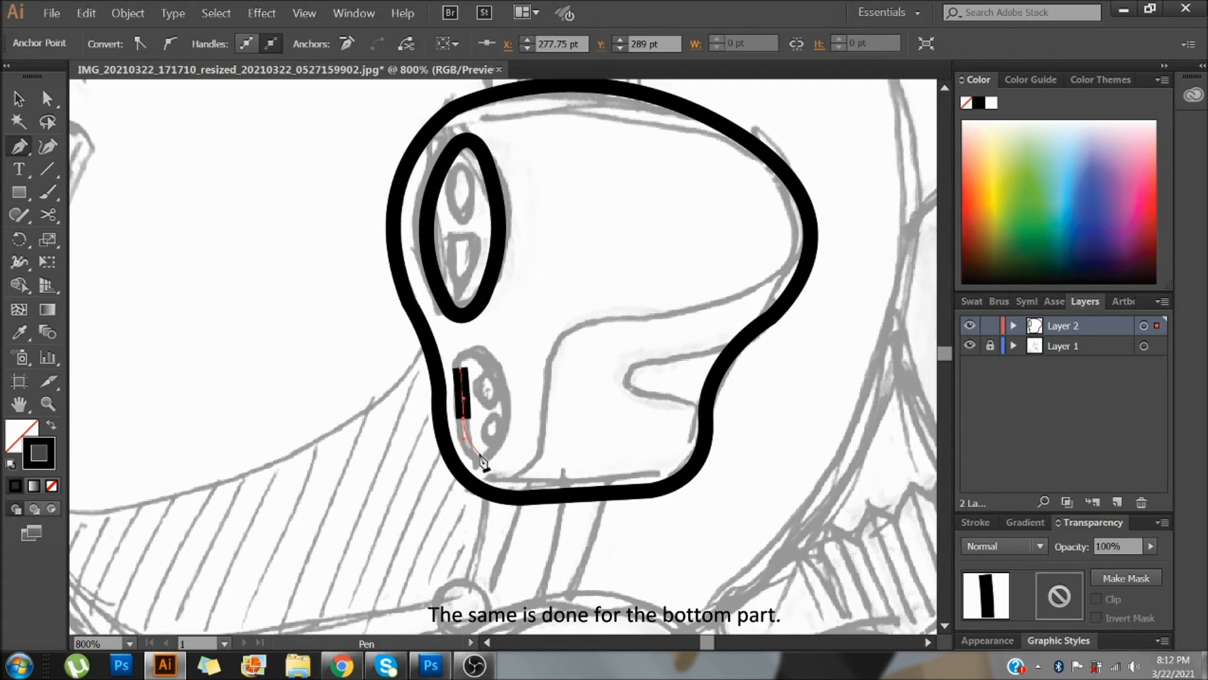
mouse_move(480, 454)
mouse_down()
mouse_move(507, 427)
mouse_move(514, 385)
mouse_up()
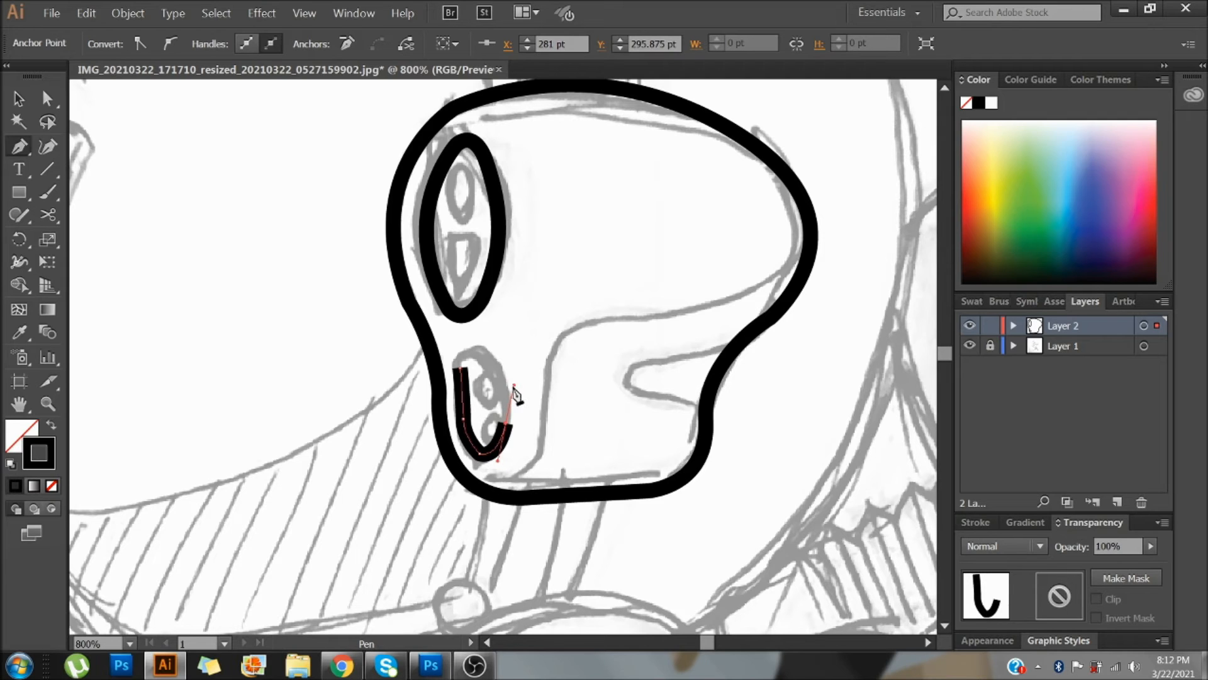
click(484, 350)
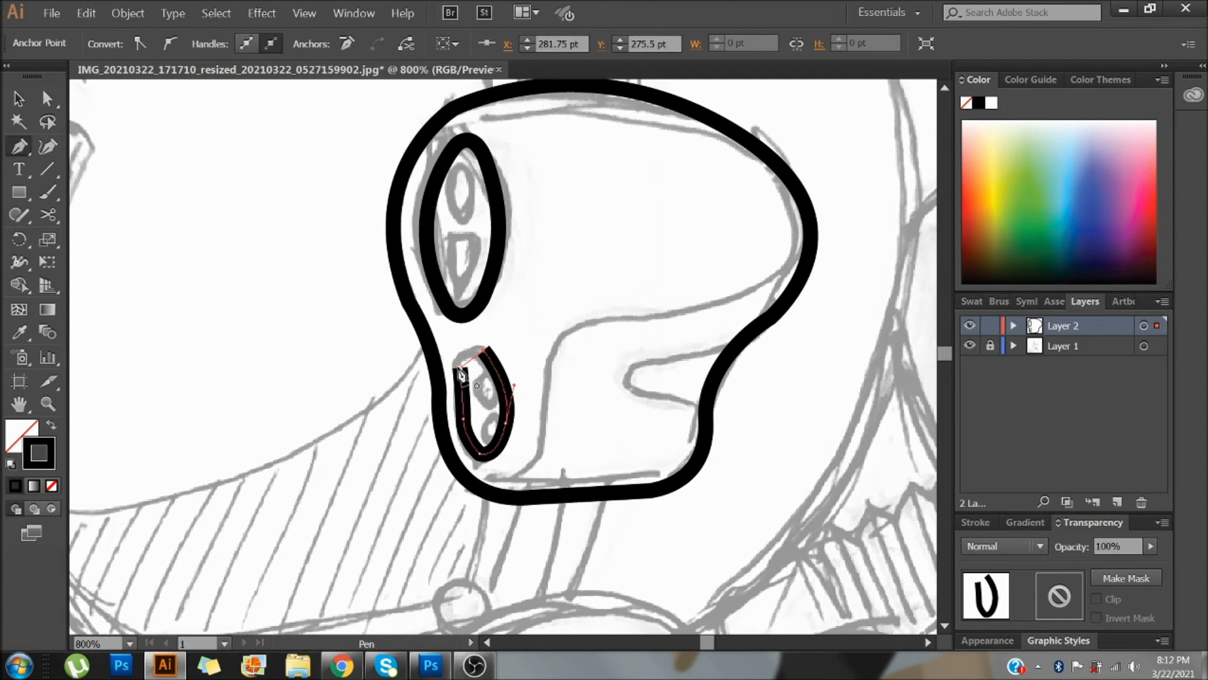
drag(460, 368, 469, 398)
drag(458, 397, 458, 398)
key(v)
click(566, 305)
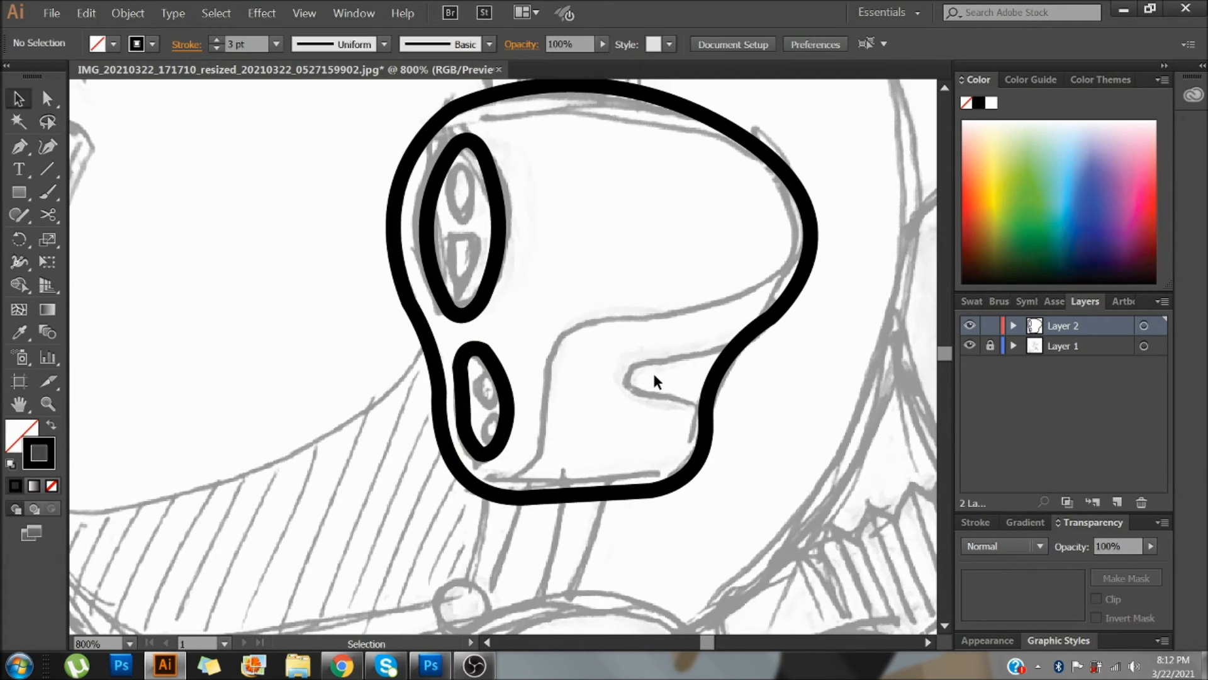
Add anchor points along the upper hole's right side, shift the middle one slightly inward, and deselect the path
drag(584, 303, 605, 354)
scroll(623, 394, up, 1)
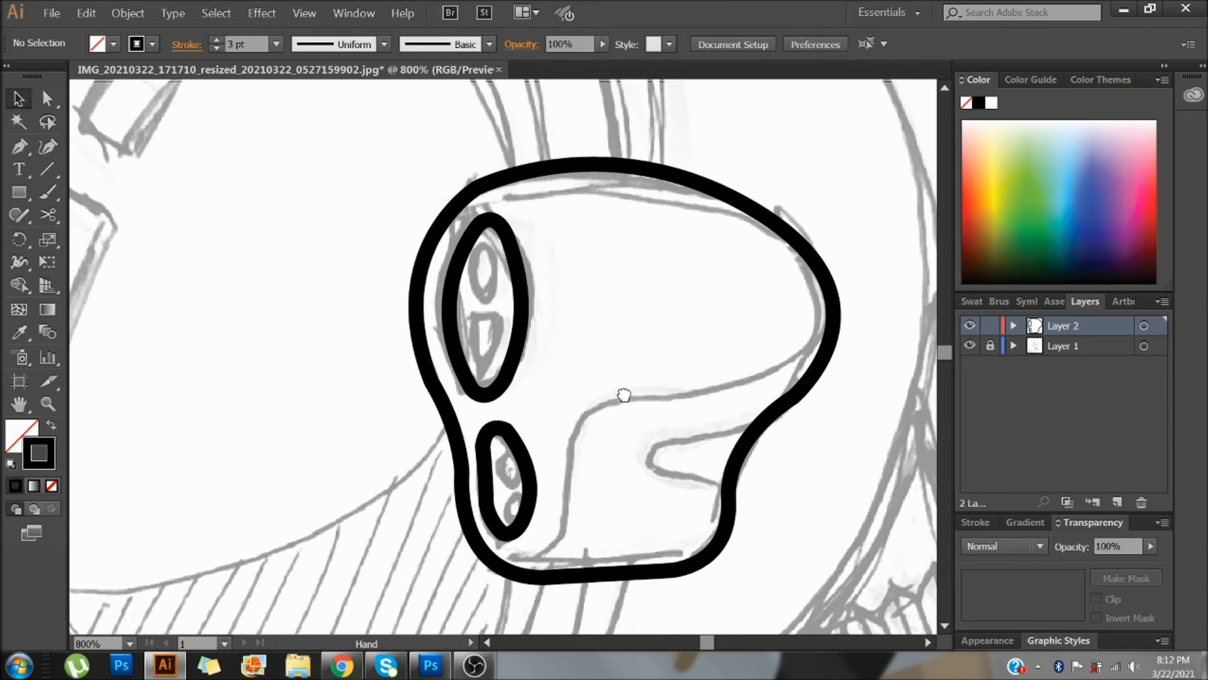
click(466, 267)
key(shift+c)
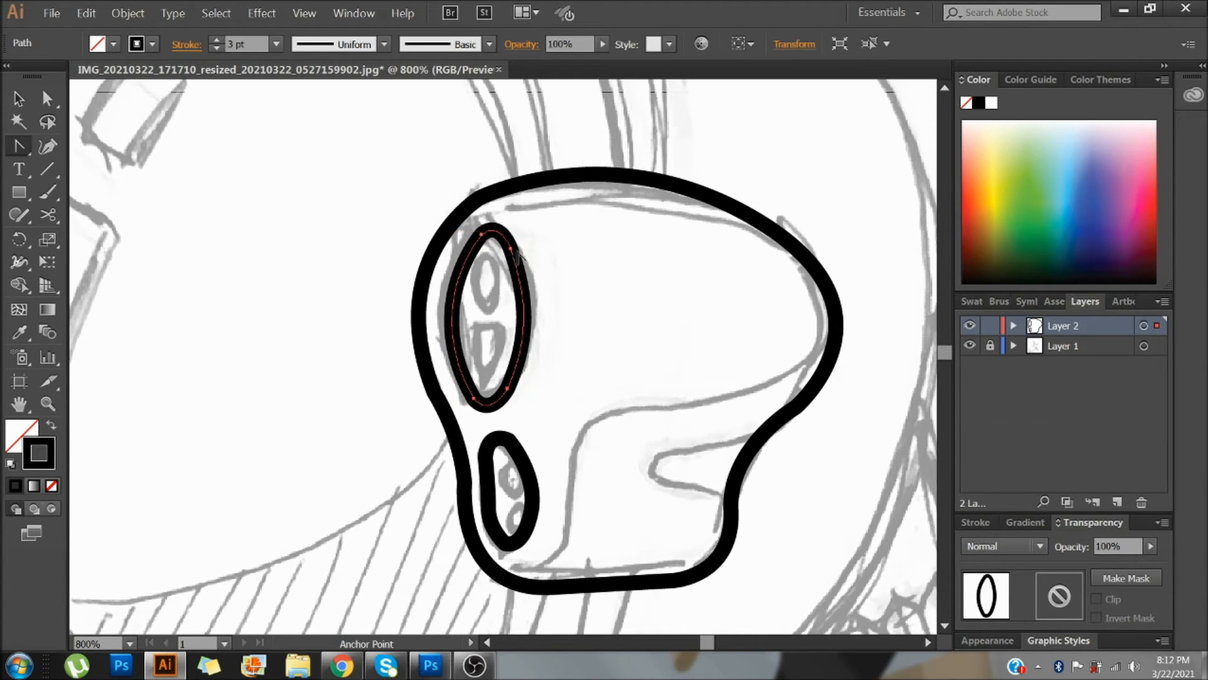
key(plus)
click(524, 332)
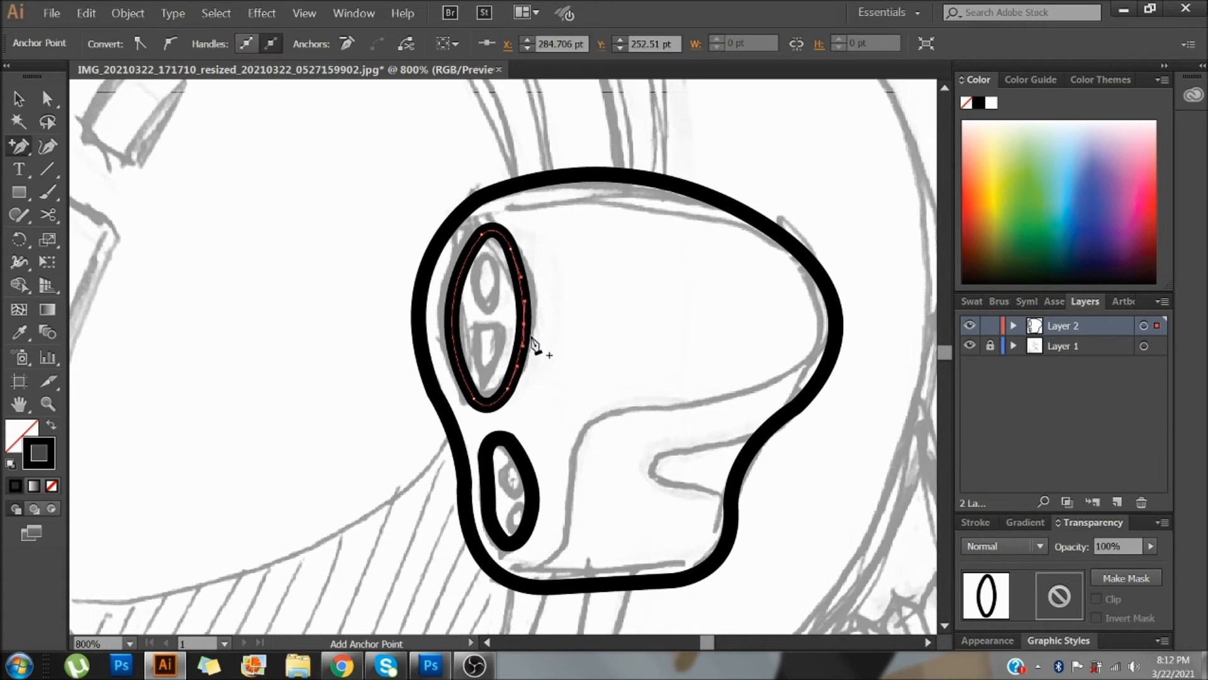
key(shift+c)
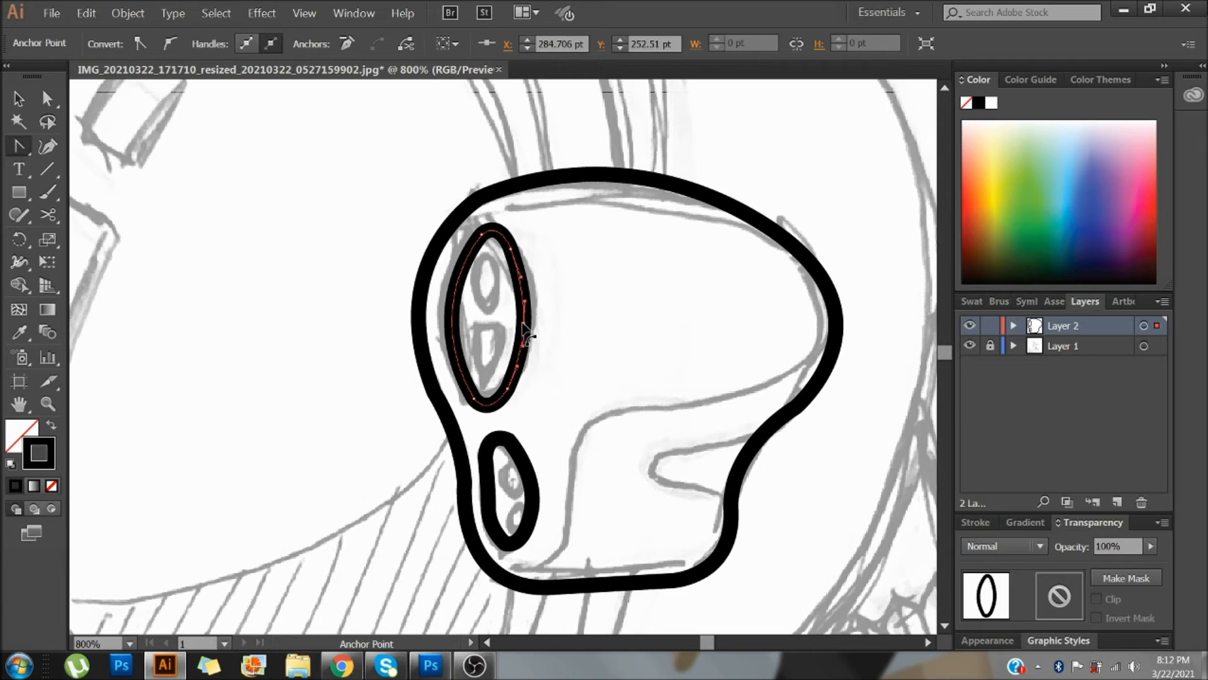
mouse_move(524, 324)
mouse_down()
mouse_move(540, 337)
mouse_move(521, 326)
mouse_up()
key(ctrl+z)
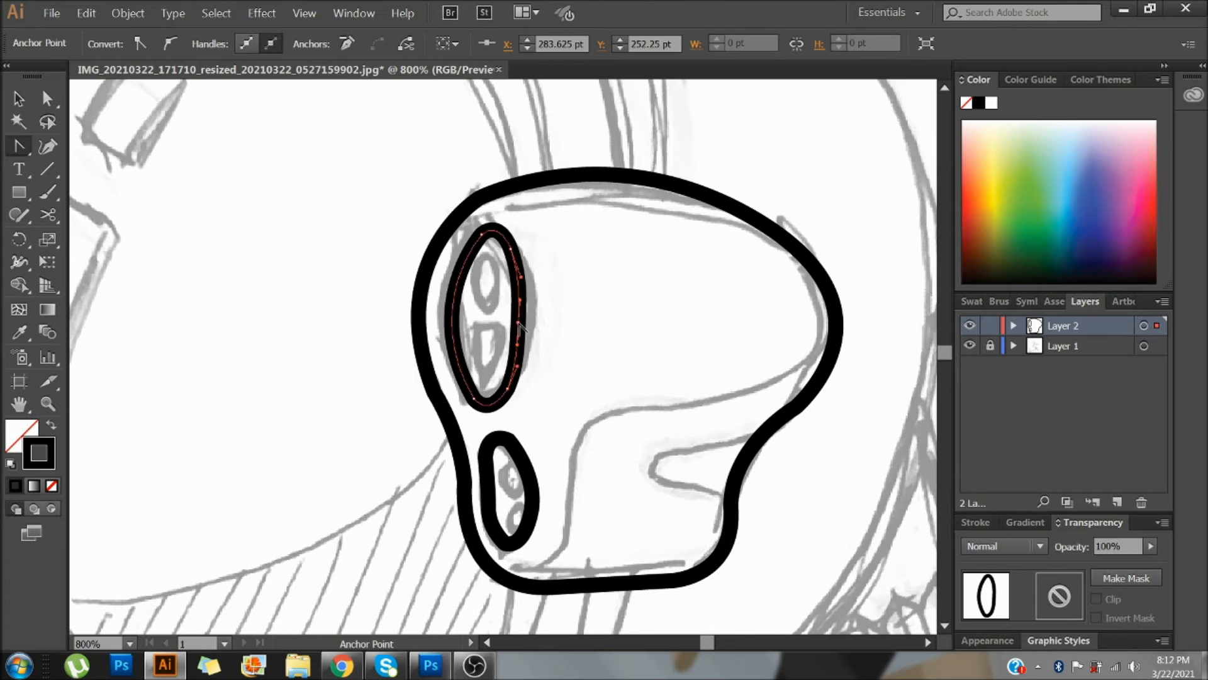
key(v)
click(591, 315)
Toggle the visibility of Layer 2 off and on to compare the line art with the sketch underneath
scroll(629, 336, down, 3)
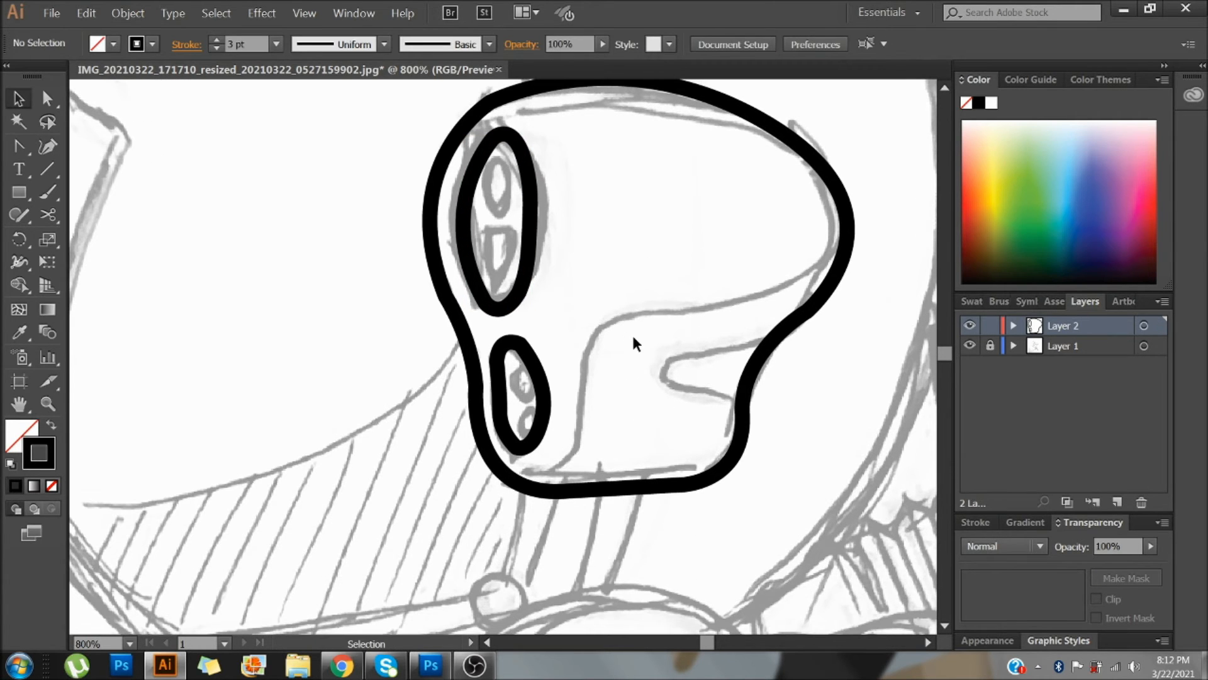
key(p)
drag(790, 267, 724, 289)
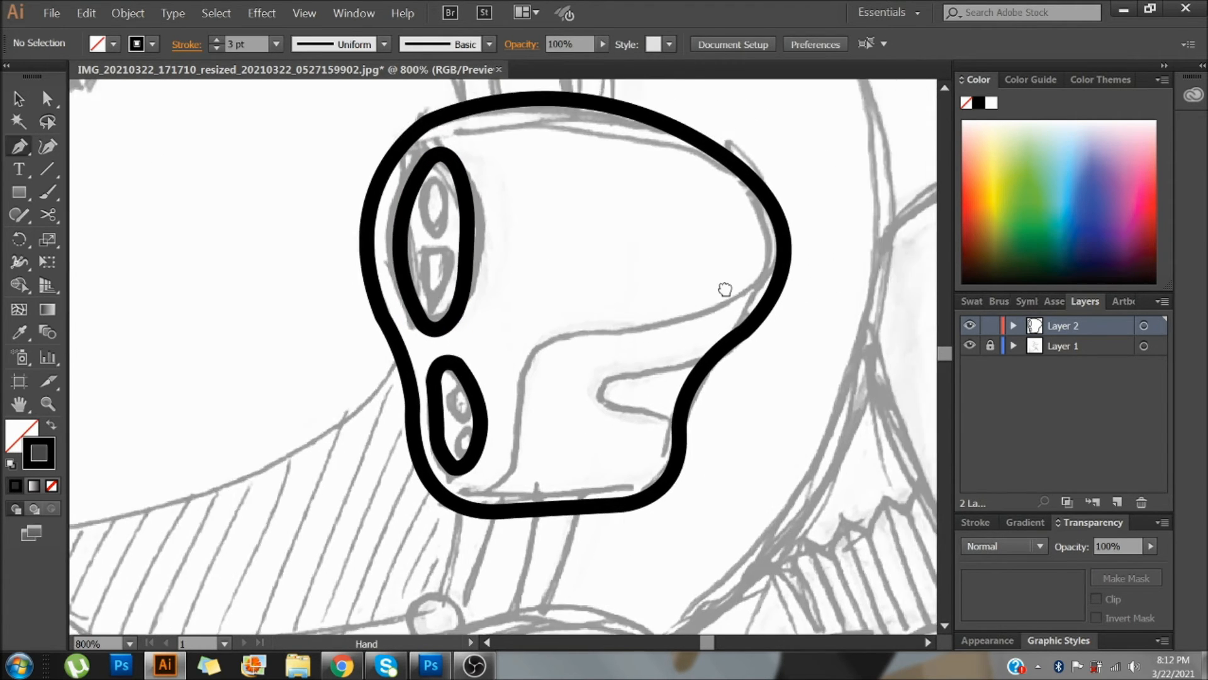
click(970, 325)
click(970, 325)
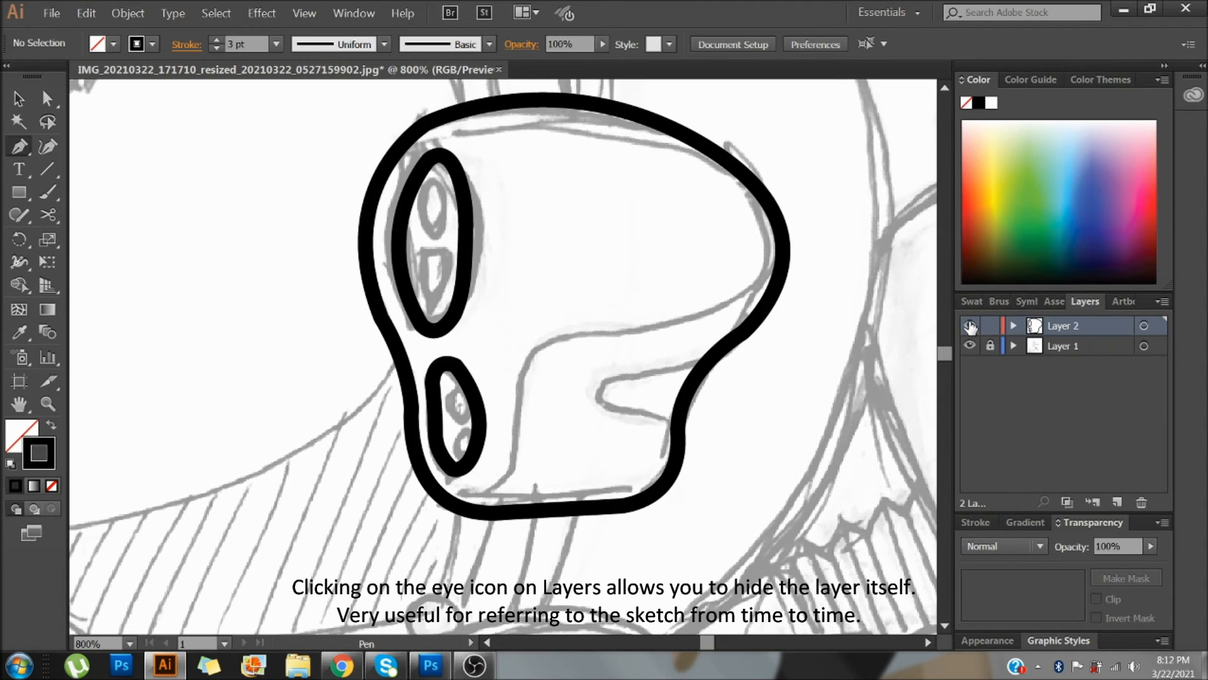
click(969, 326)
click(970, 325)
Trace the earpiece's inner contour with the Pen tool from the outline's right edge leftward and around the downward bend
key(shift+c)
key(p)
click(784, 250)
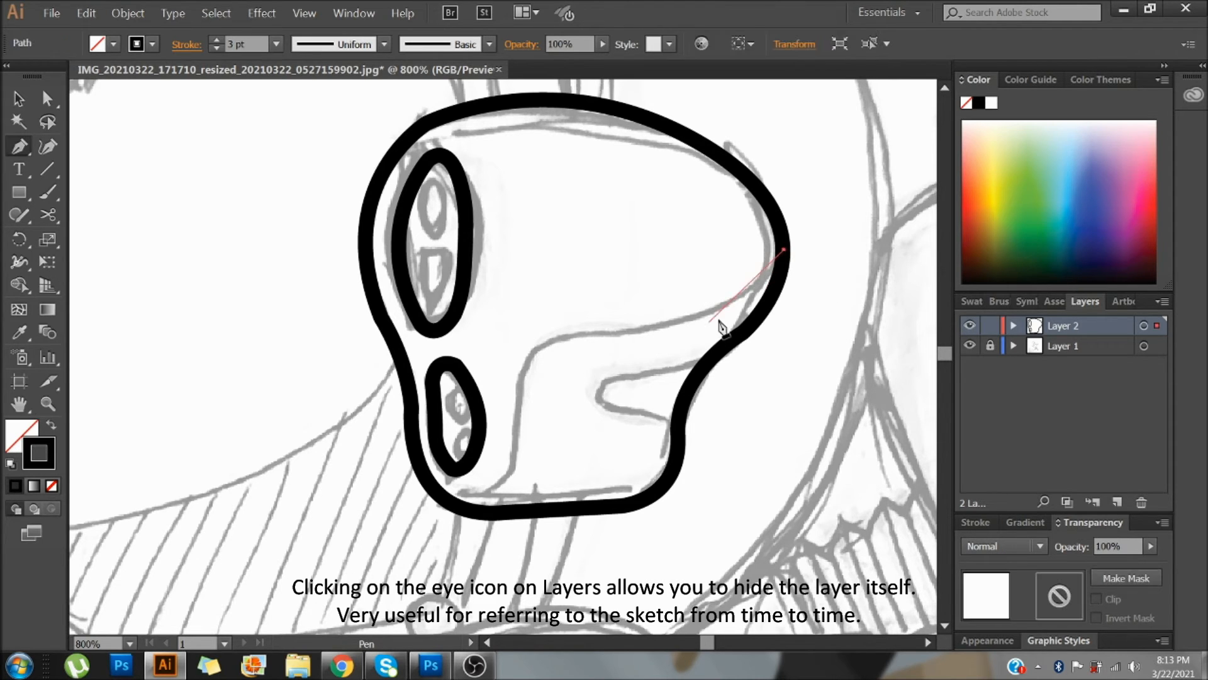
click(741, 329)
drag(475, 341, 460, 348)
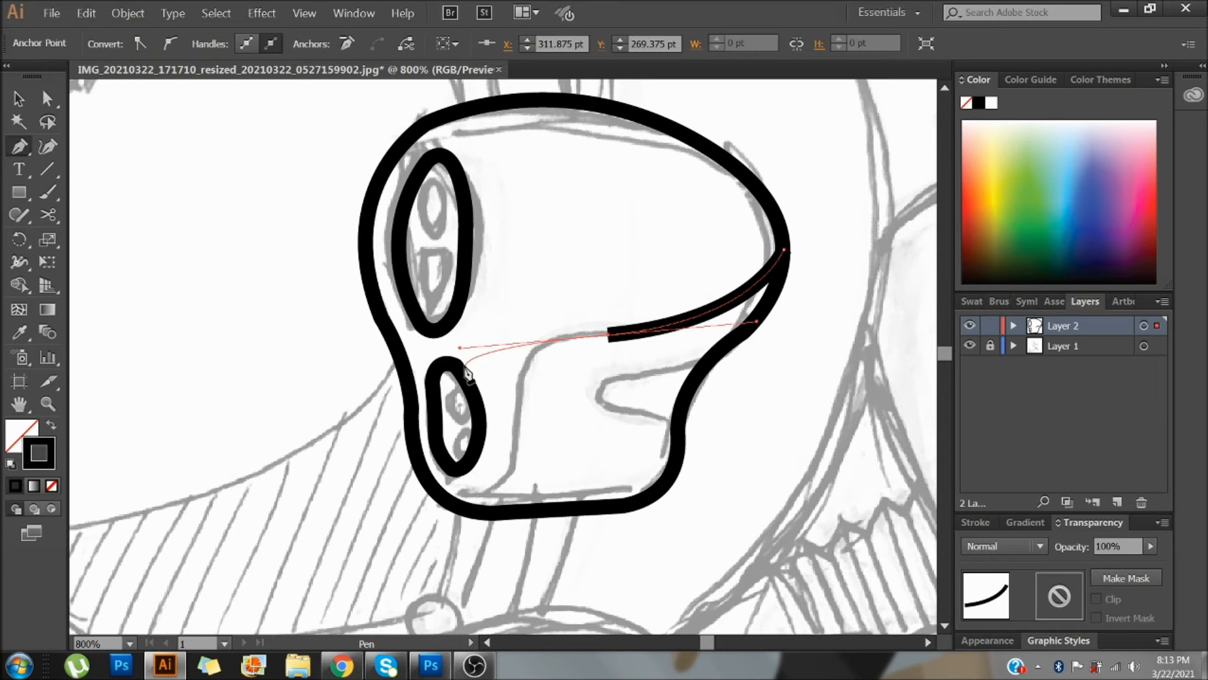
click(608, 334)
drag(519, 382, 505, 433)
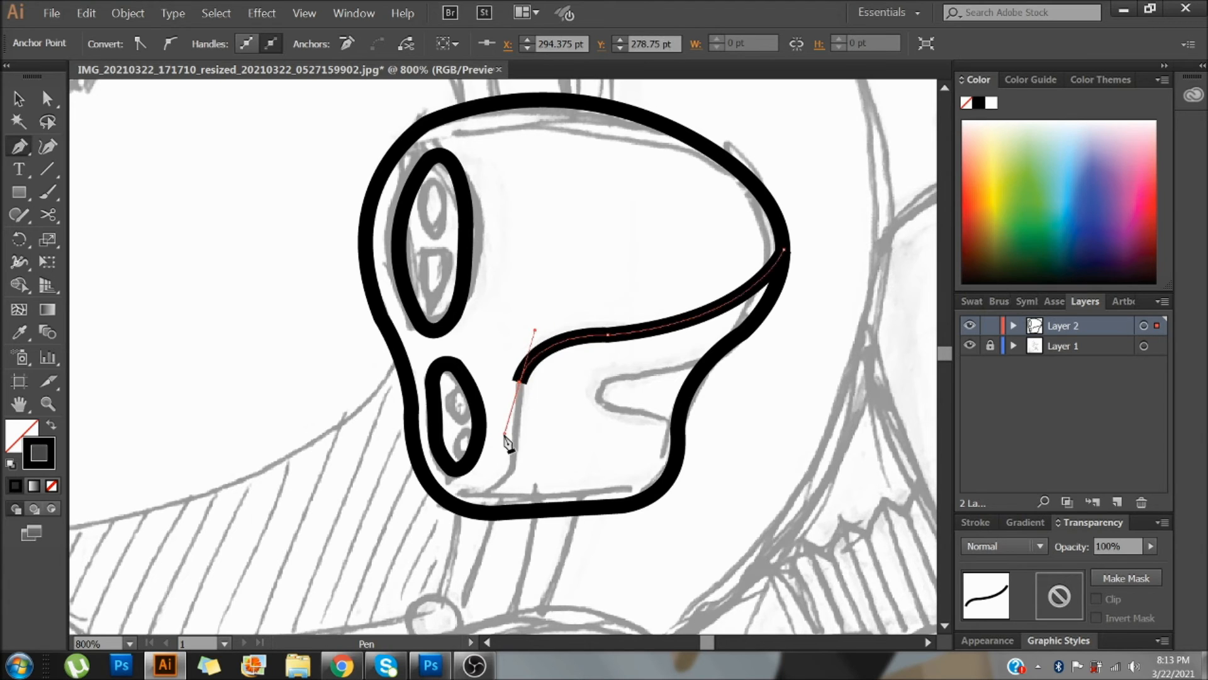
Continue the inner contour straight down, curve its end toward the earpiece's lower edge, and deselect the path
click(520, 382)
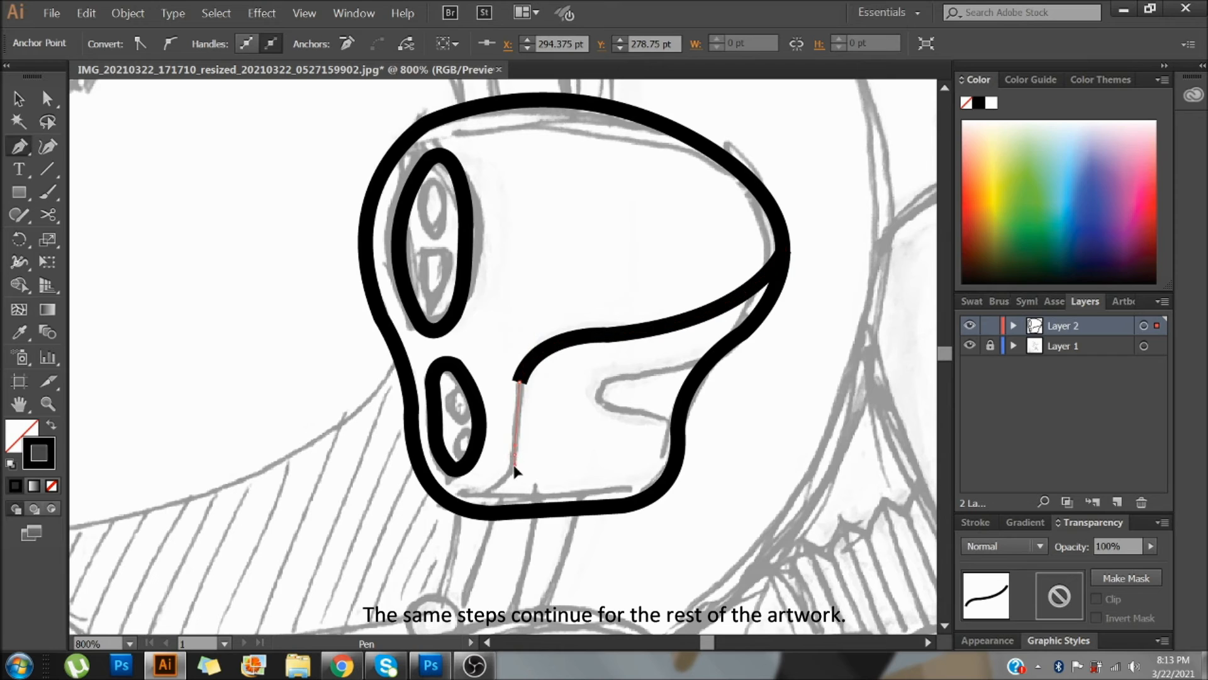
drag(514, 453, 514, 464)
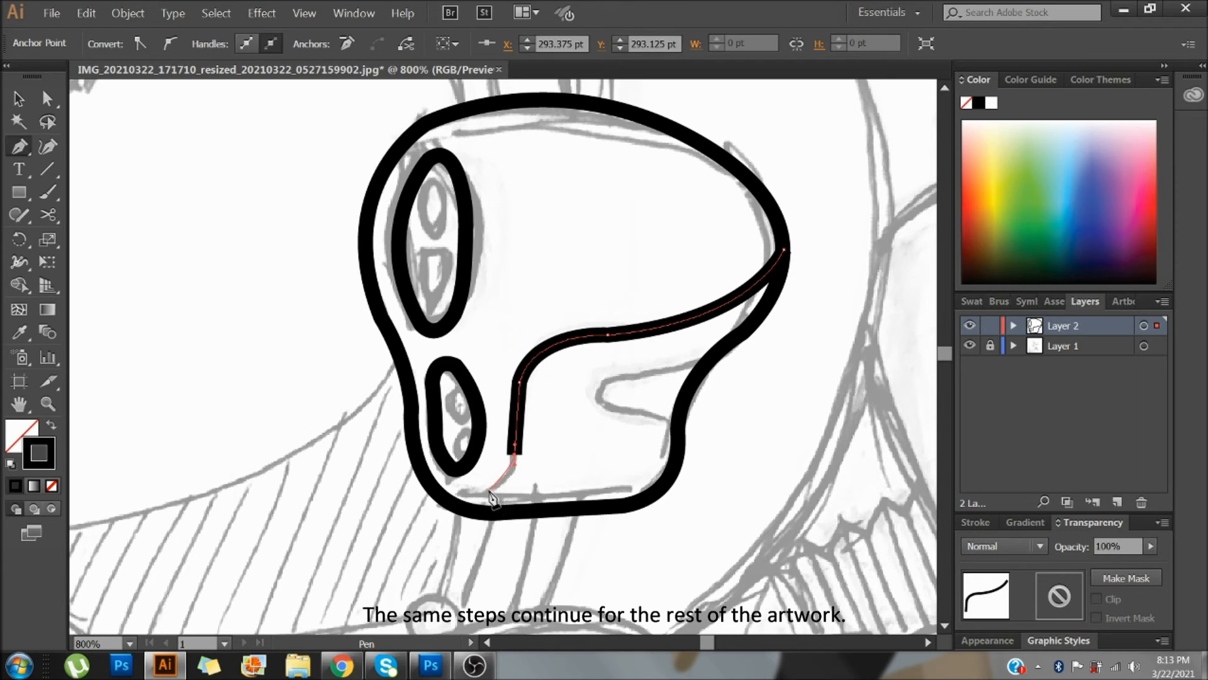
drag(507, 482, 483, 503)
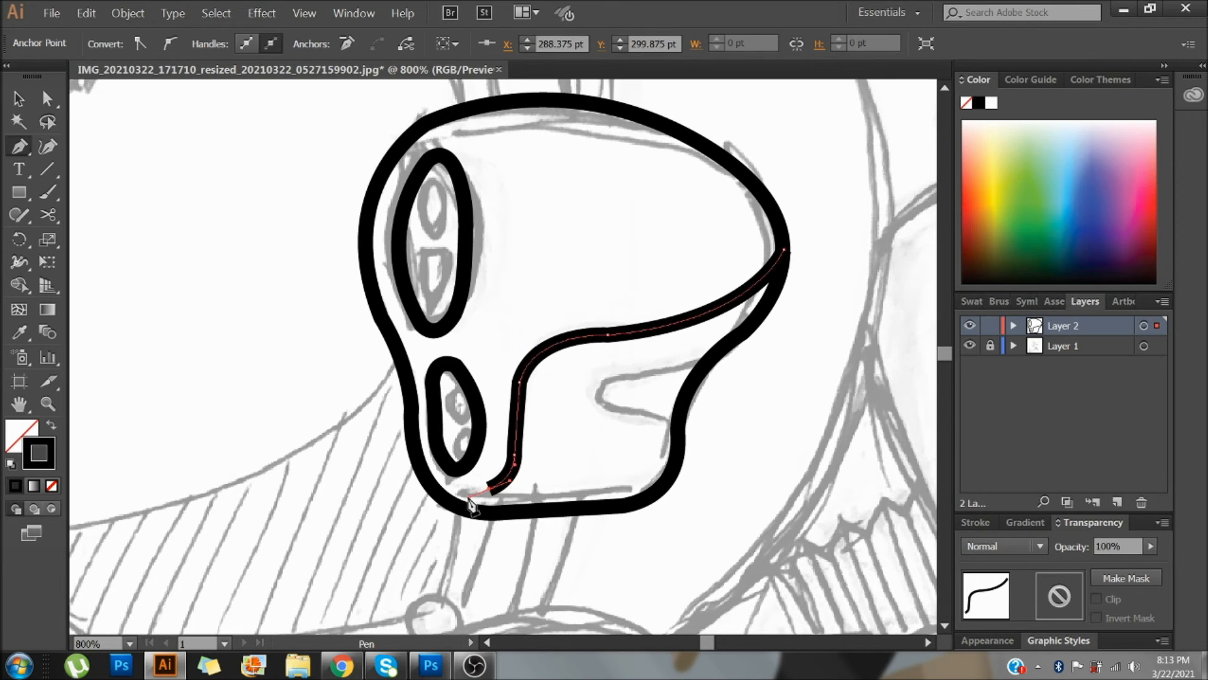
key(v)
click(595, 437)
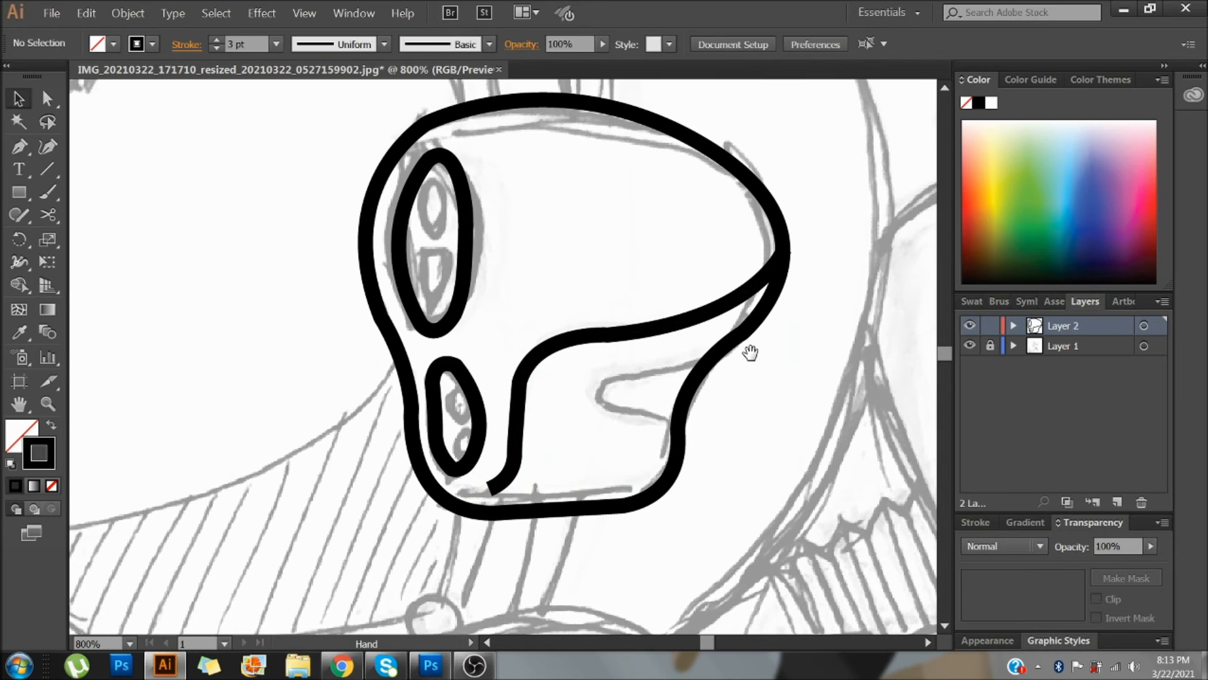
Refine the inner contour's curve around its upper-left bend by adjusting direction handles with the Anchor Point tool, and deselect it
drag(750, 353, 730, 392)
click(712, 356)
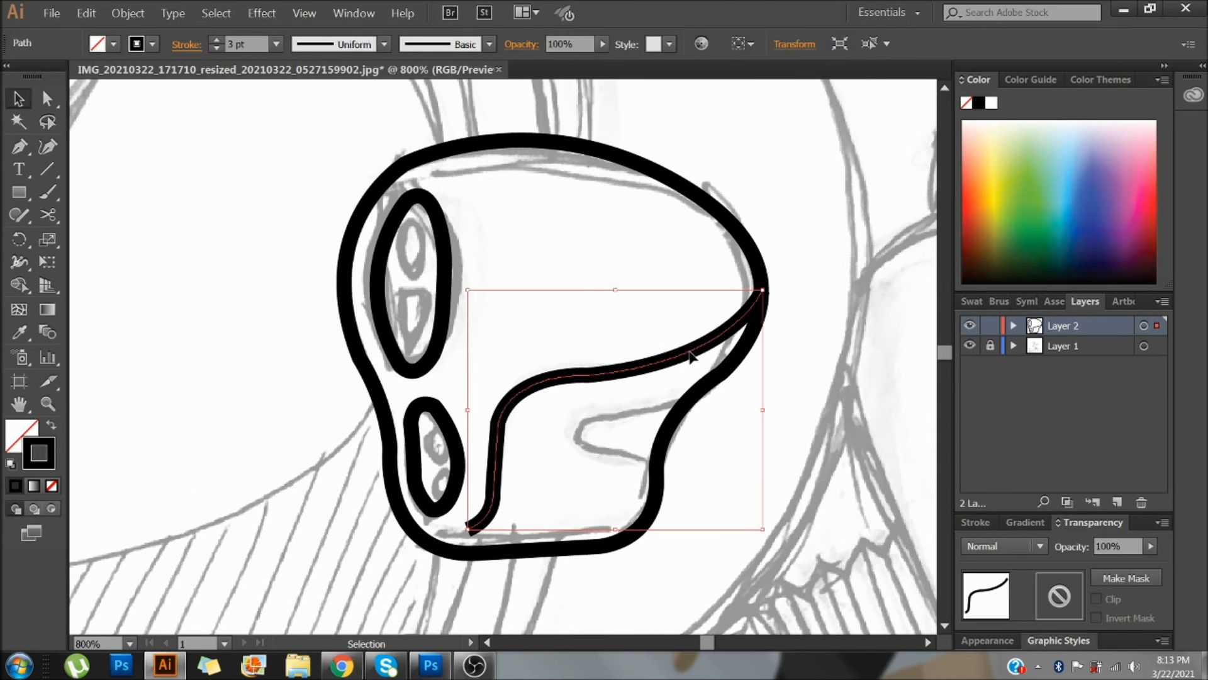
key(shift+c)
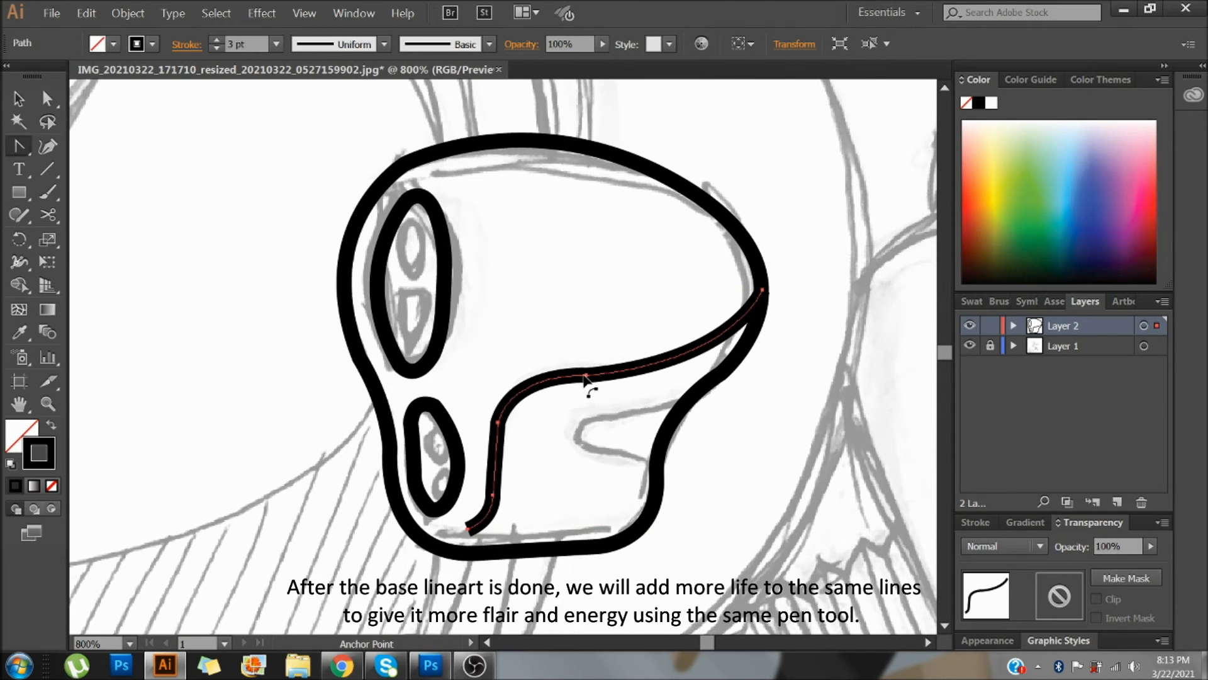
drag(585, 377, 730, 364)
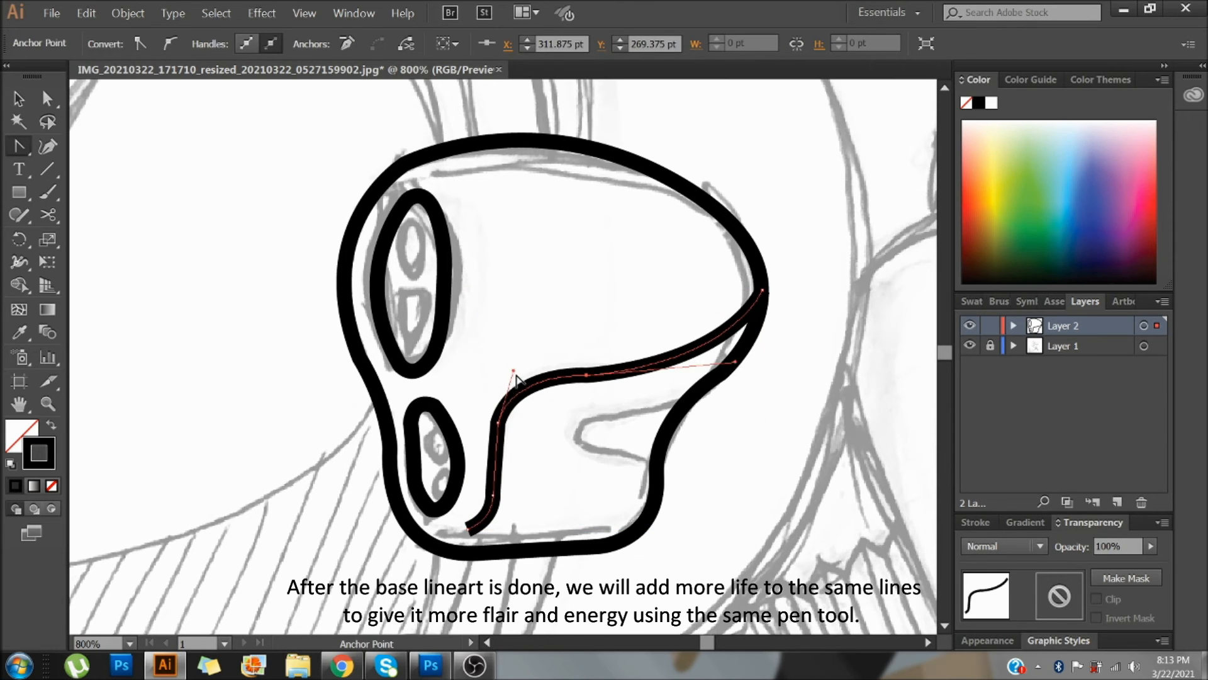
drag(513, 375, 511, 377)
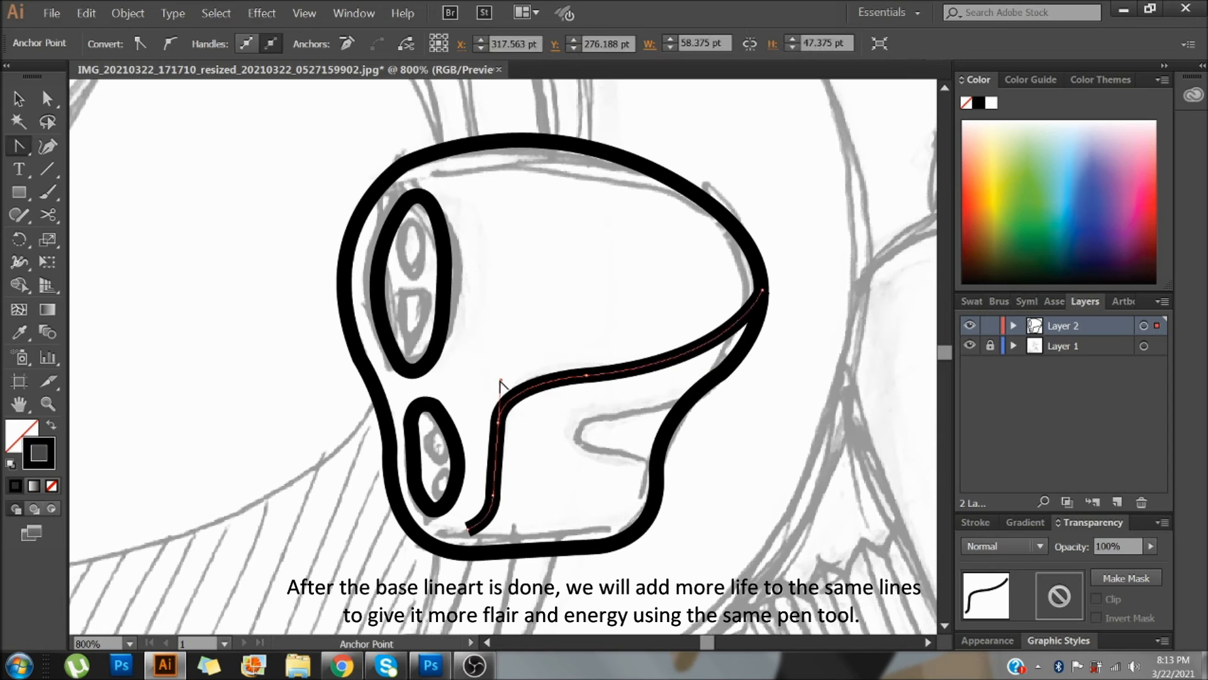
key(v)
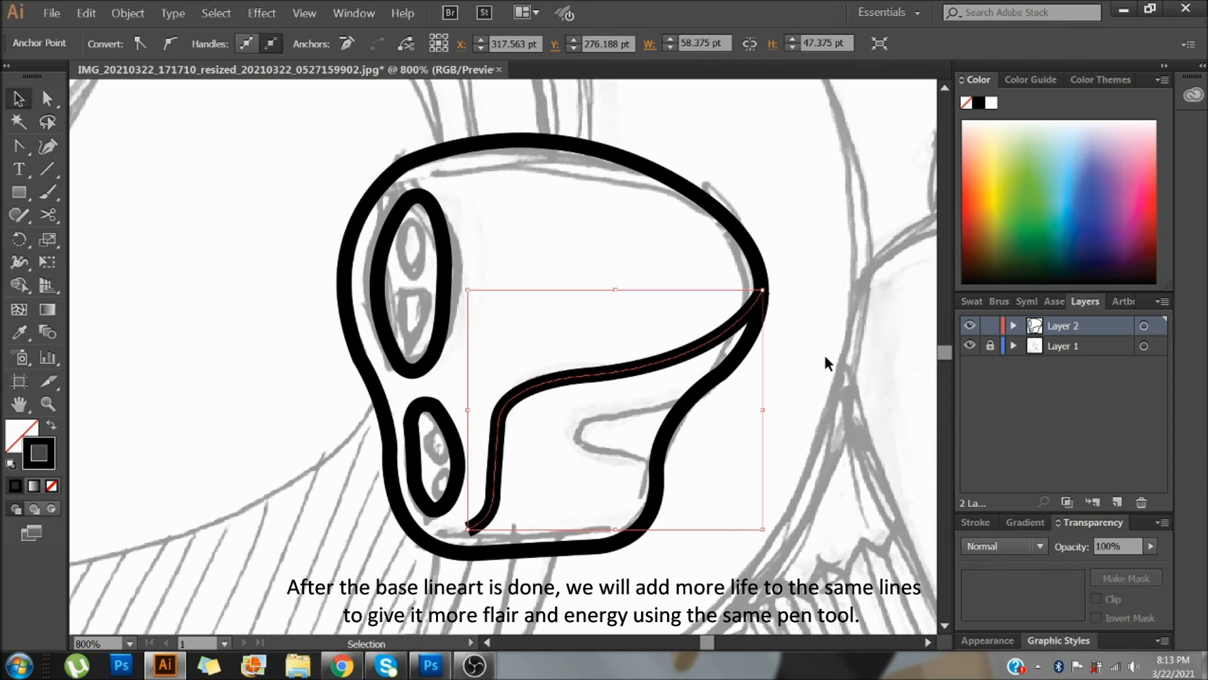
click(823, 352)
Shift the inner contour's right end anchor slightly left to sit within the earpiece outline, and deselect the path
click(689, 358)
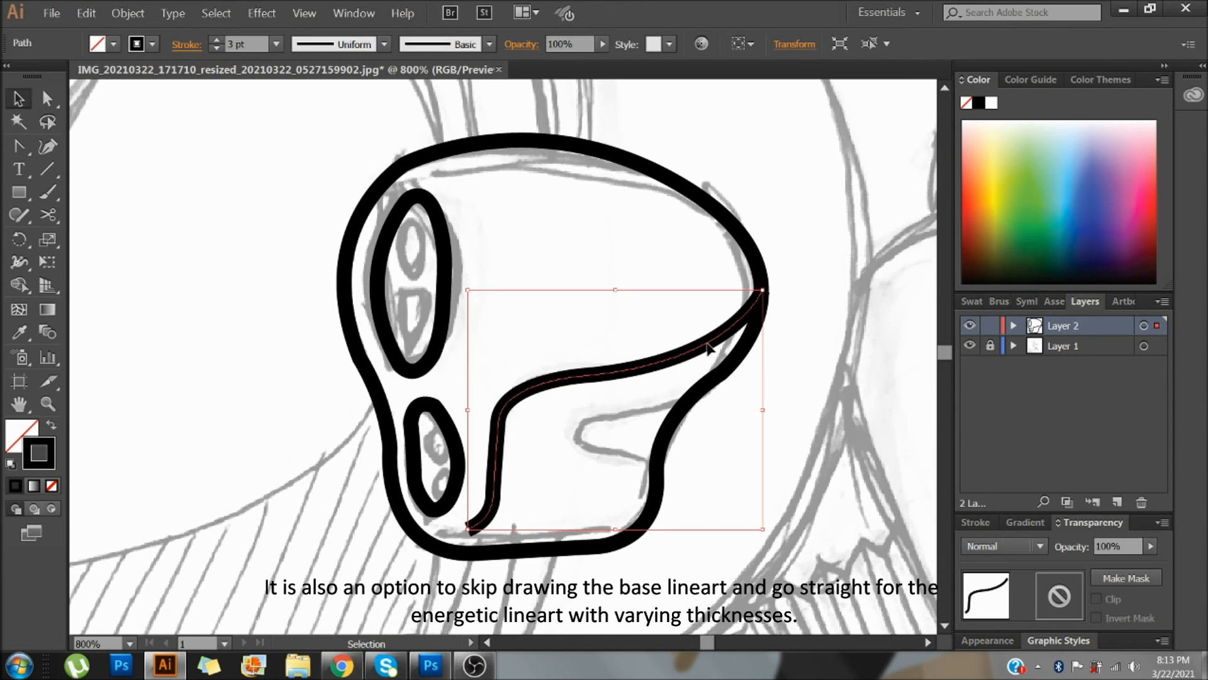
key(shift+c)
drag(762, 294, 761, 291)
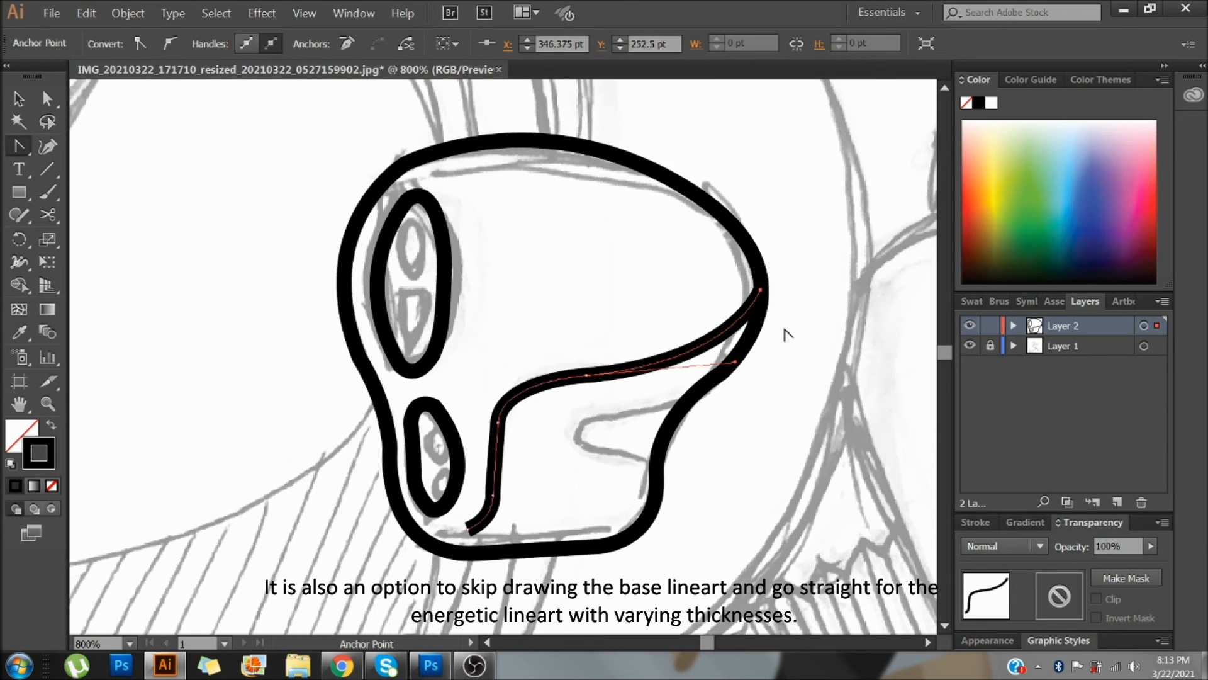
key(v)
click(821, 308)
Trace the rounded notch on the earpiece's lower right side with the Pen tool as an open path and deselect it
drag(752, 431, 763, 356)
key(p)
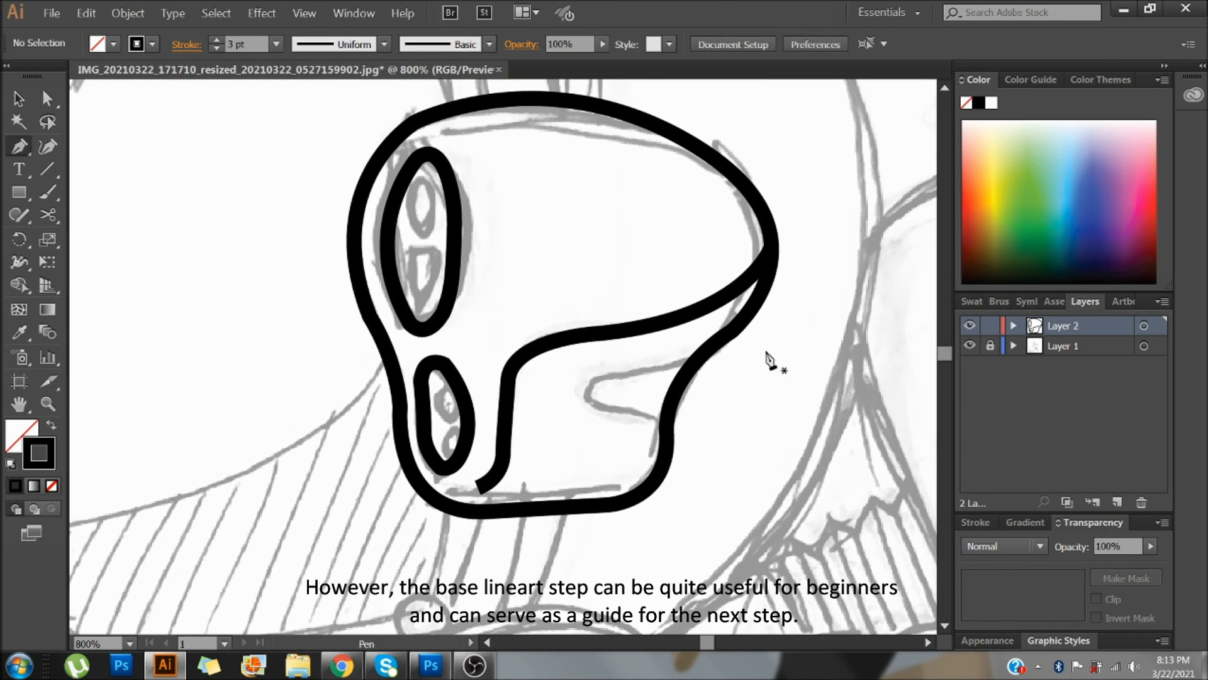
click(696, 360)
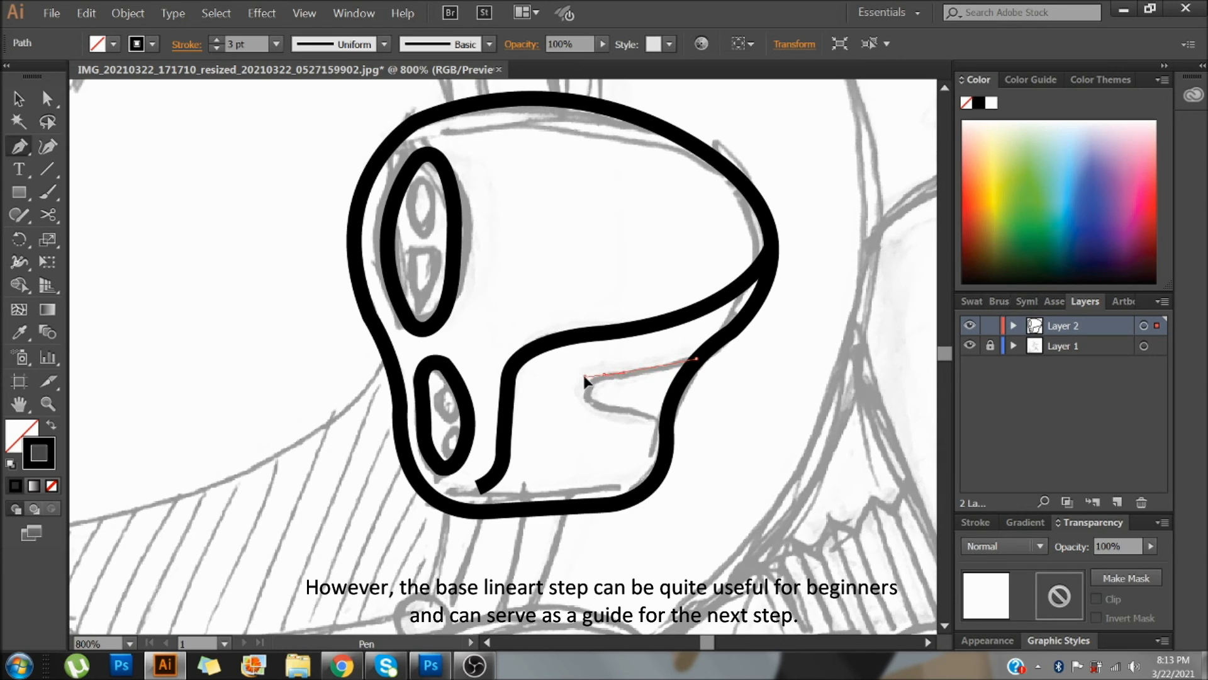
mouse_move(605, 376)
mouse_down()
mouse_move(580, 371)
mouse_move(620, 413)
mouse_move(702, 433)
mouse_up()
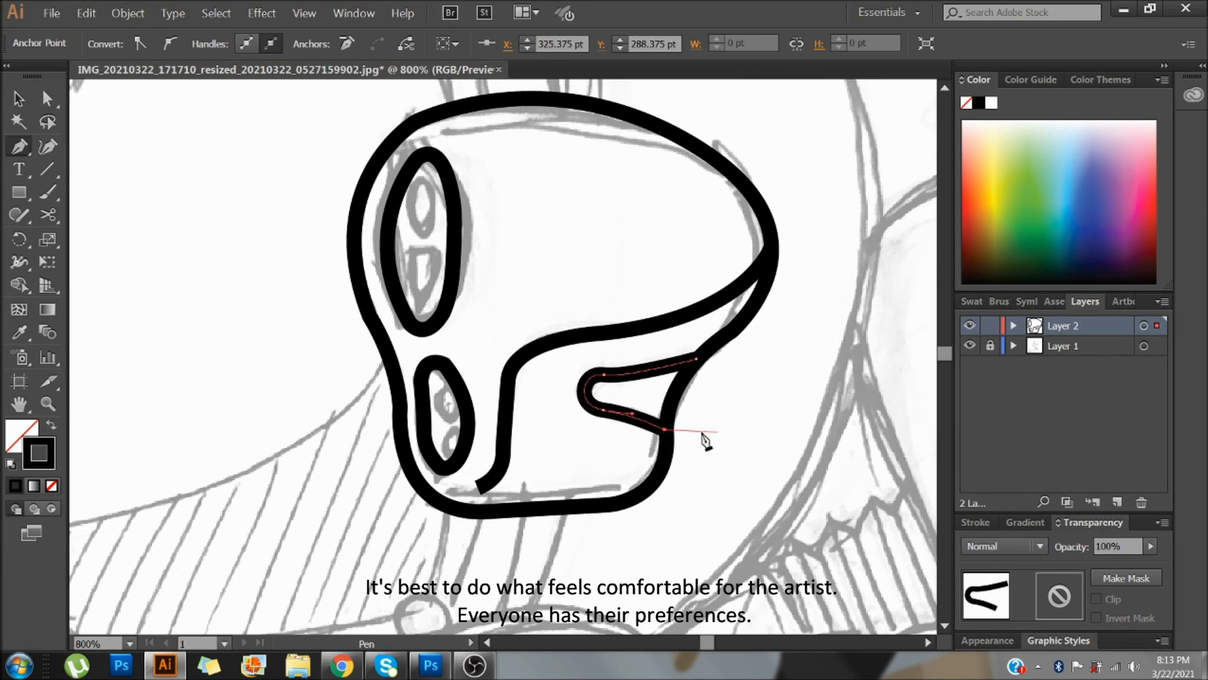
key(v)
click(727, 407)
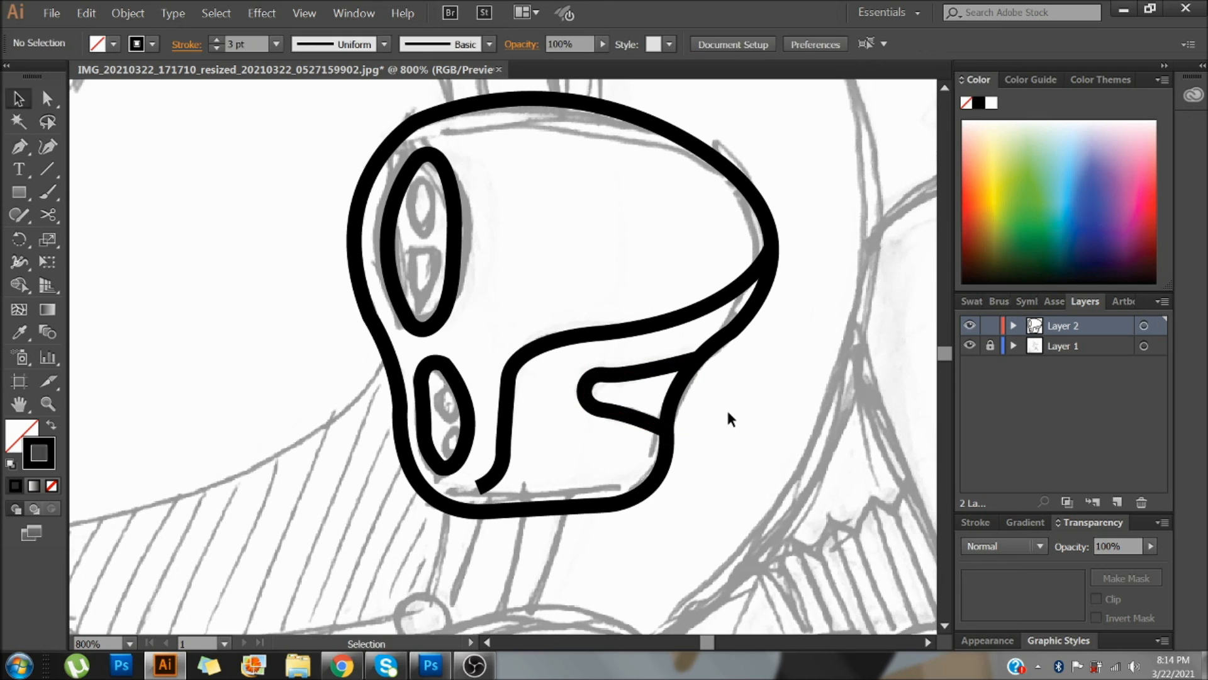
Smooth the notch's upper edge and rounded tip by adjusting the upper anchor's direction handles, and deselect the path
click(651, 380)
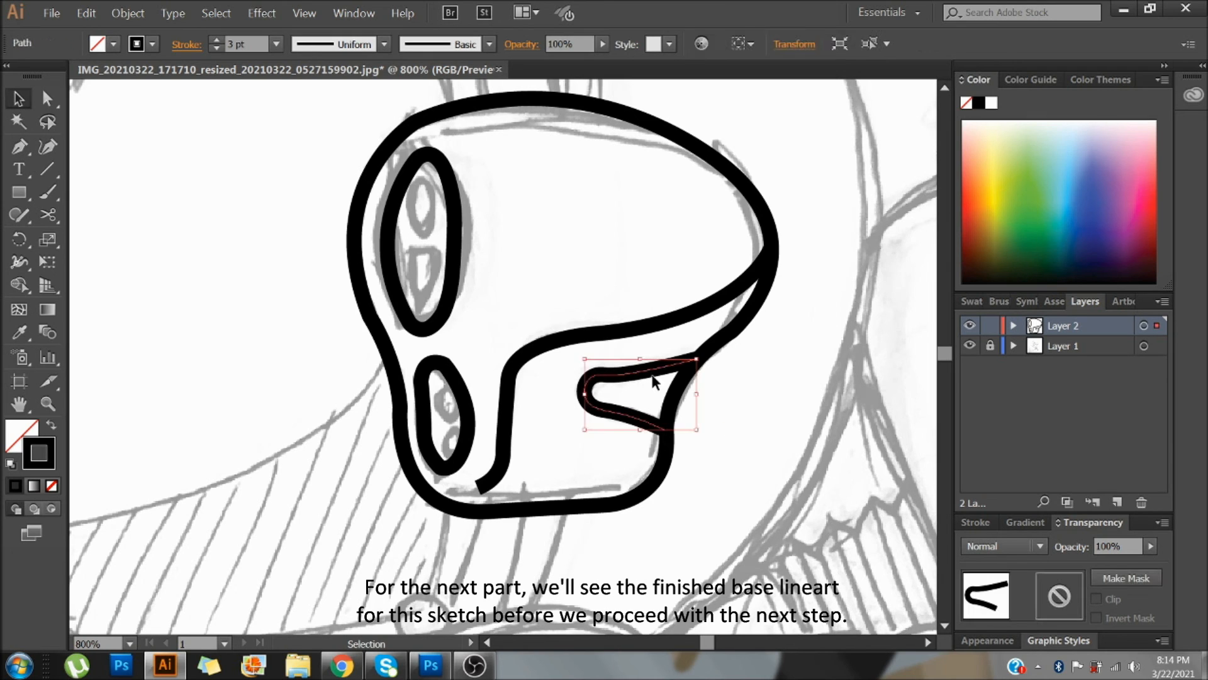
key(shift+c)
drag(604, 376, 582, 382)
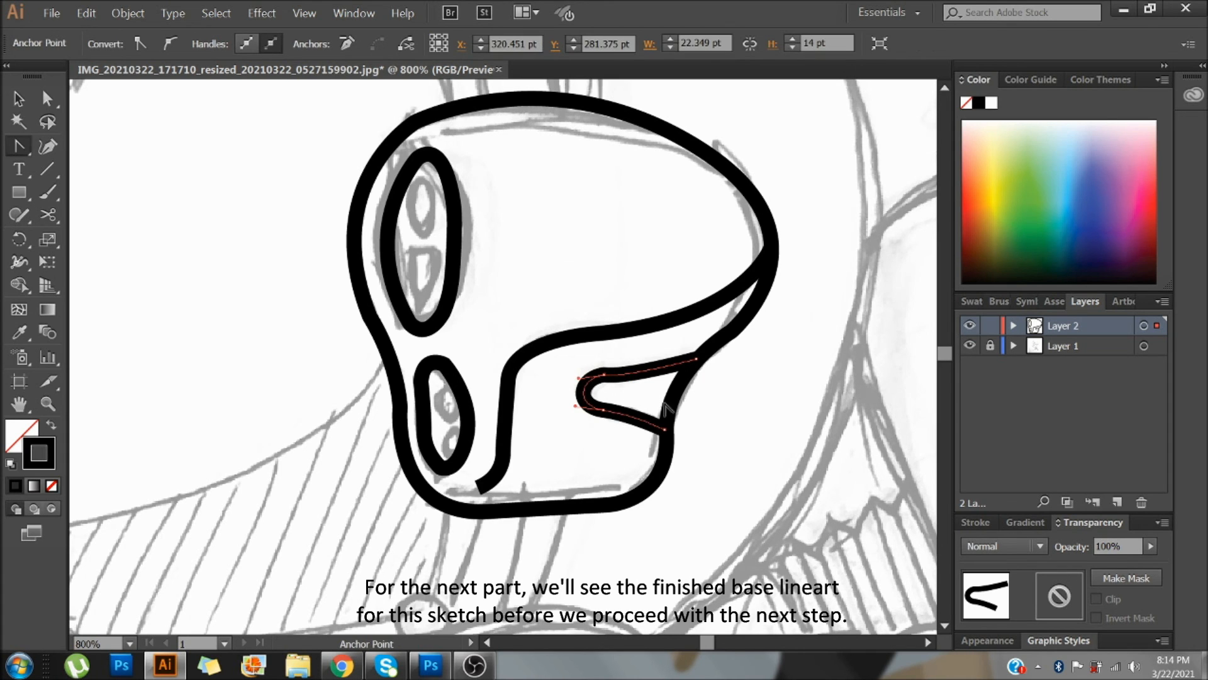
ctrl+click(605, 375)
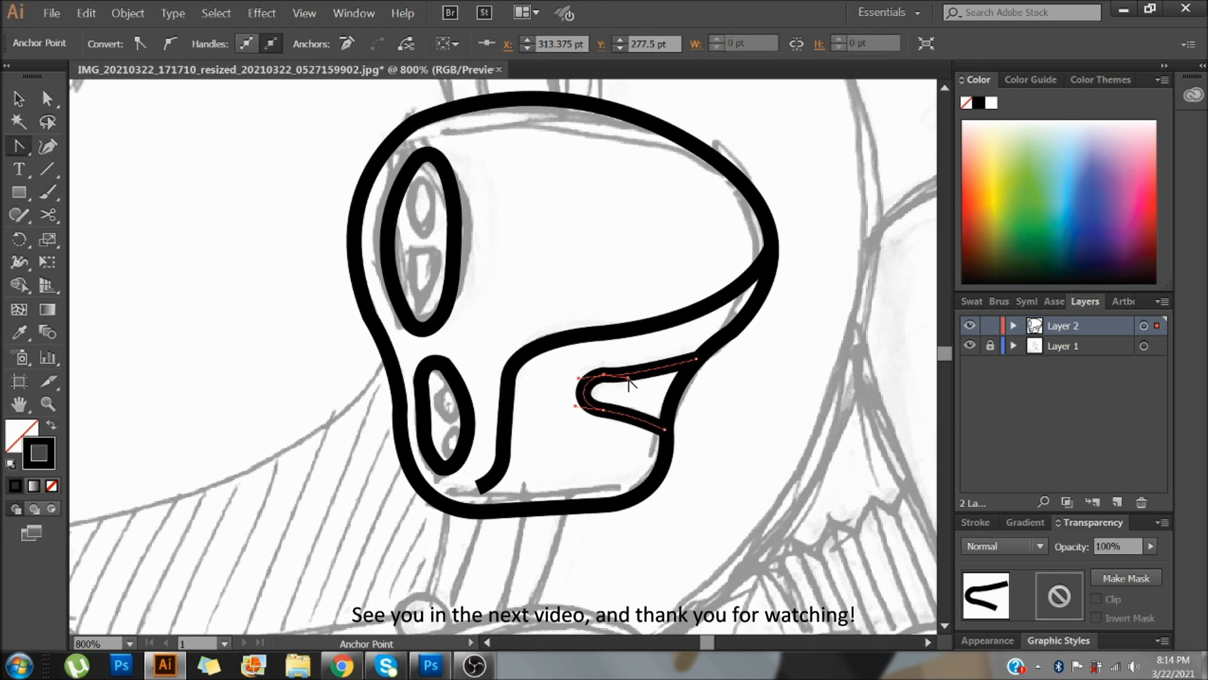
drag(628, 378, 642, 371)
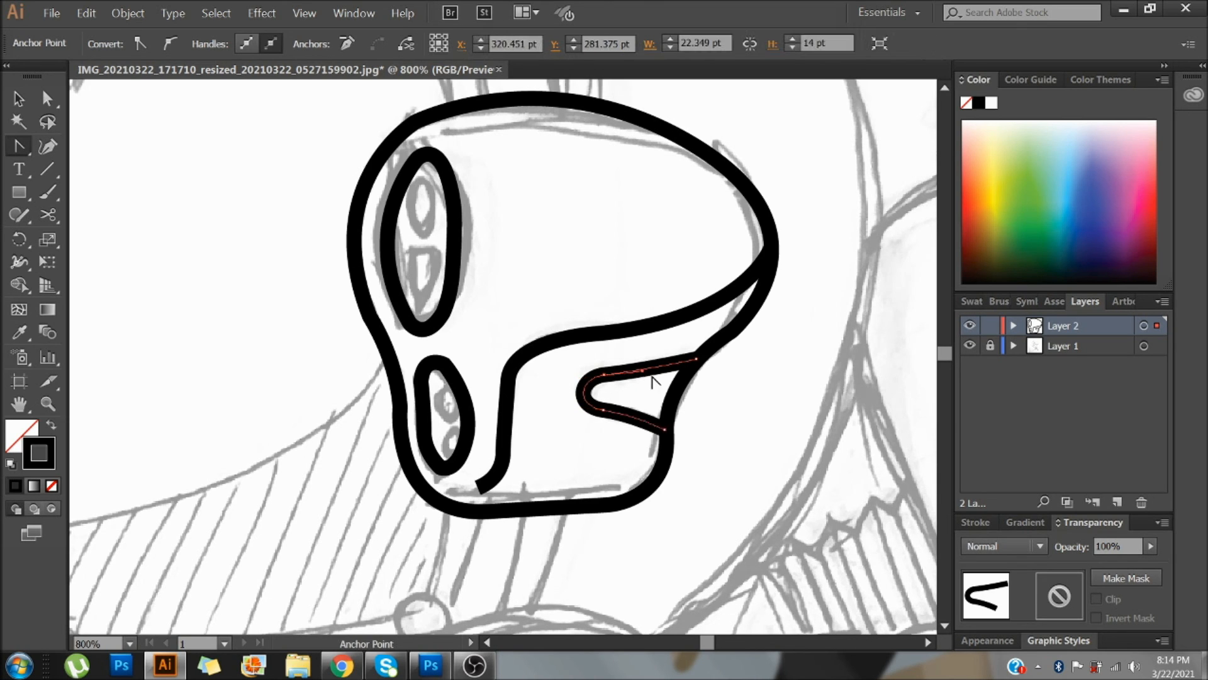
key(v)
click(837, 437)
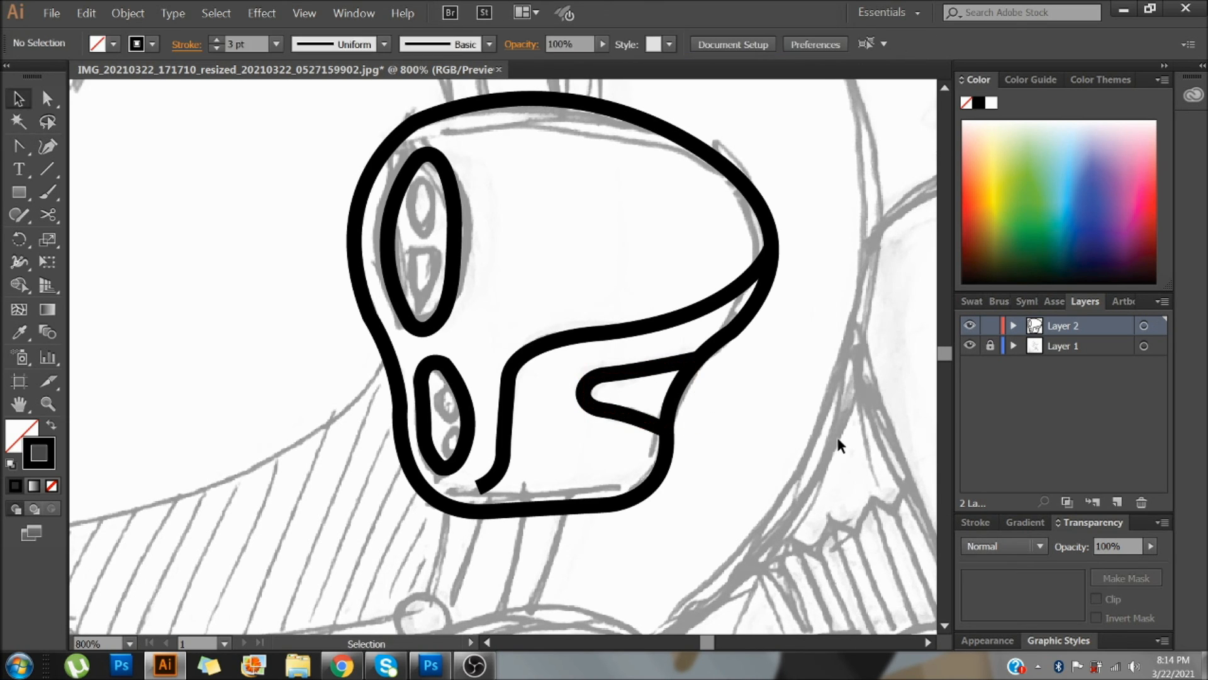
drag(669, 421, 697, 480)
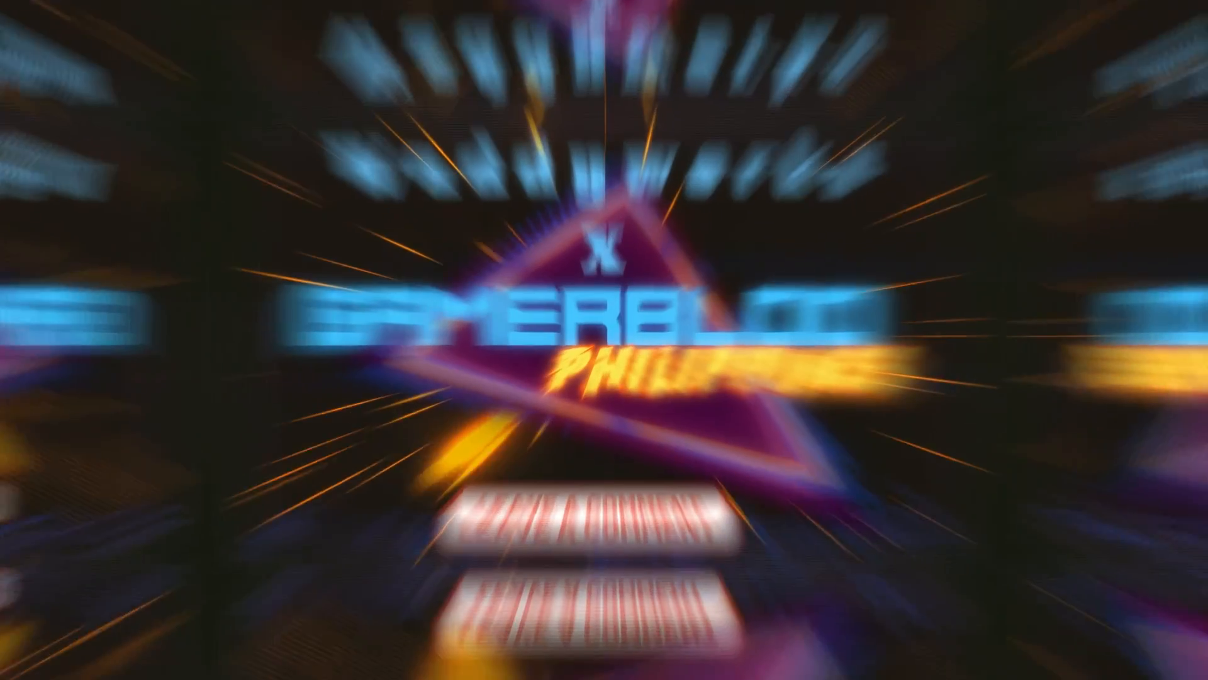